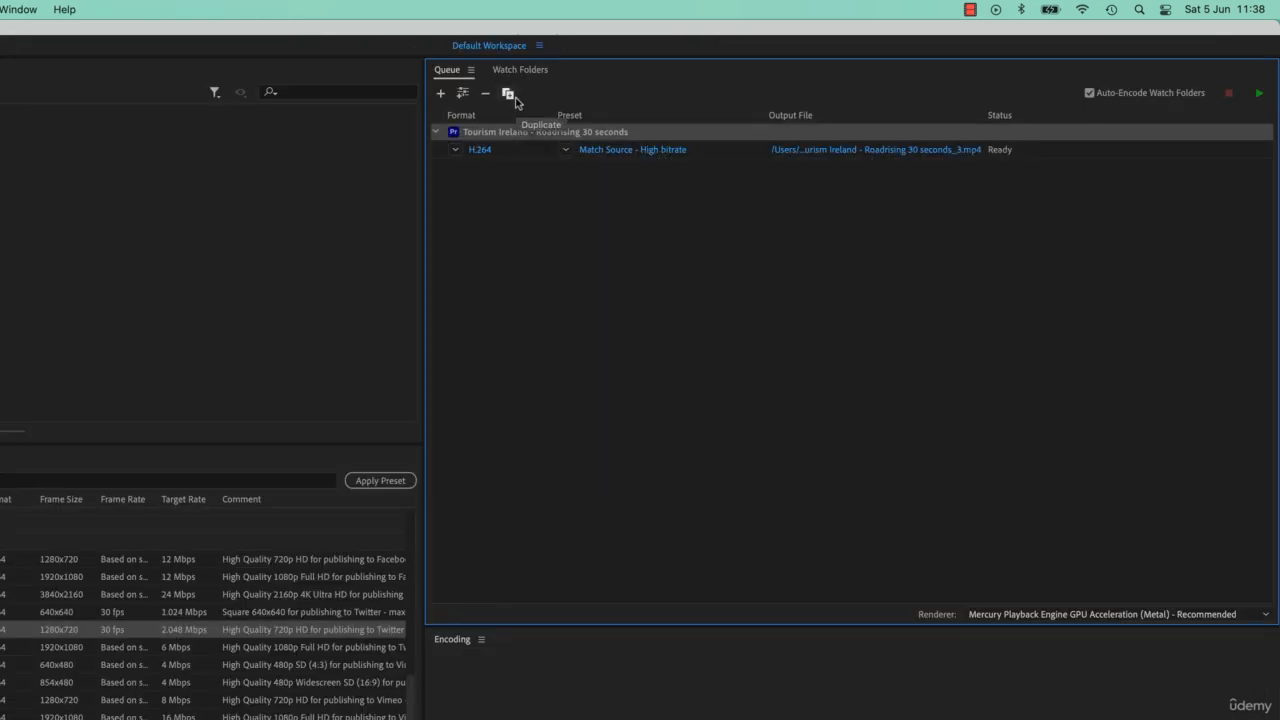
Duplicate the Tourism Ireland queue item, then delete the duplicate again.
{"action": "left_click", "coordinate": [507, 94]}
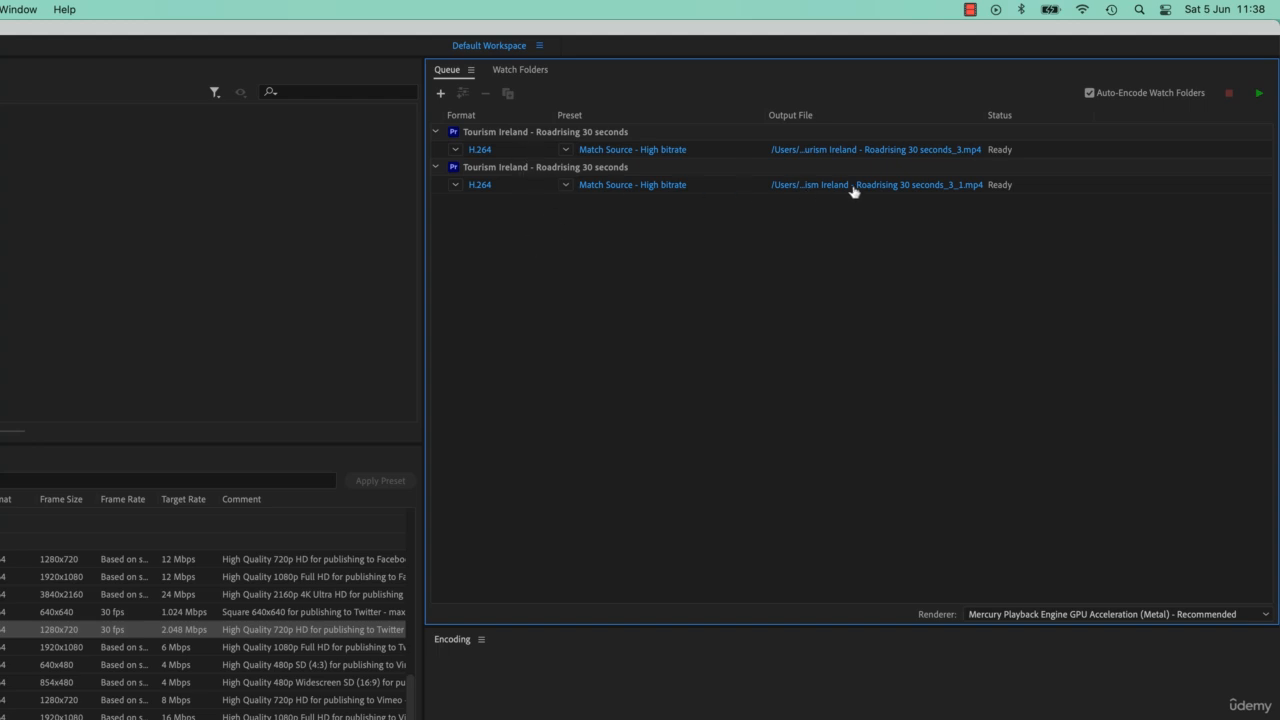
{"action": "left_click", "coordinate": [512, 172]}
{"action": "key", "text": "Delete"}
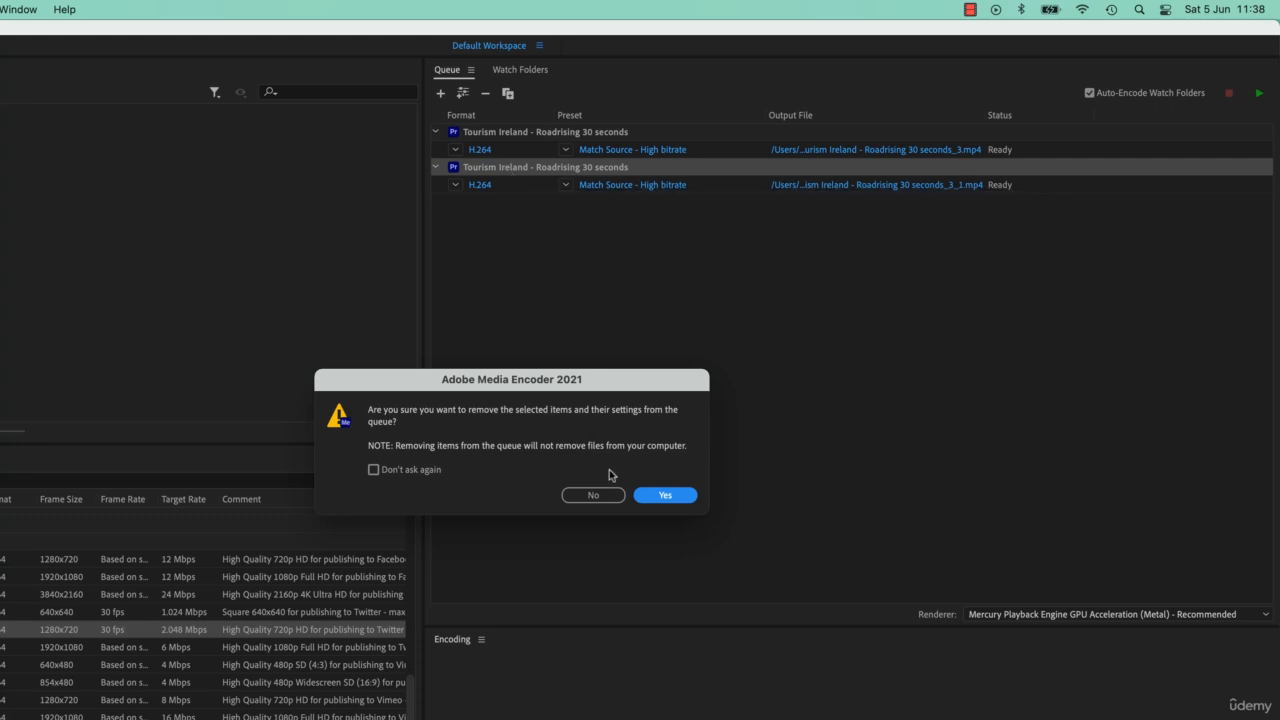
{"action": "left_click", "coordinate": [664, 495]}
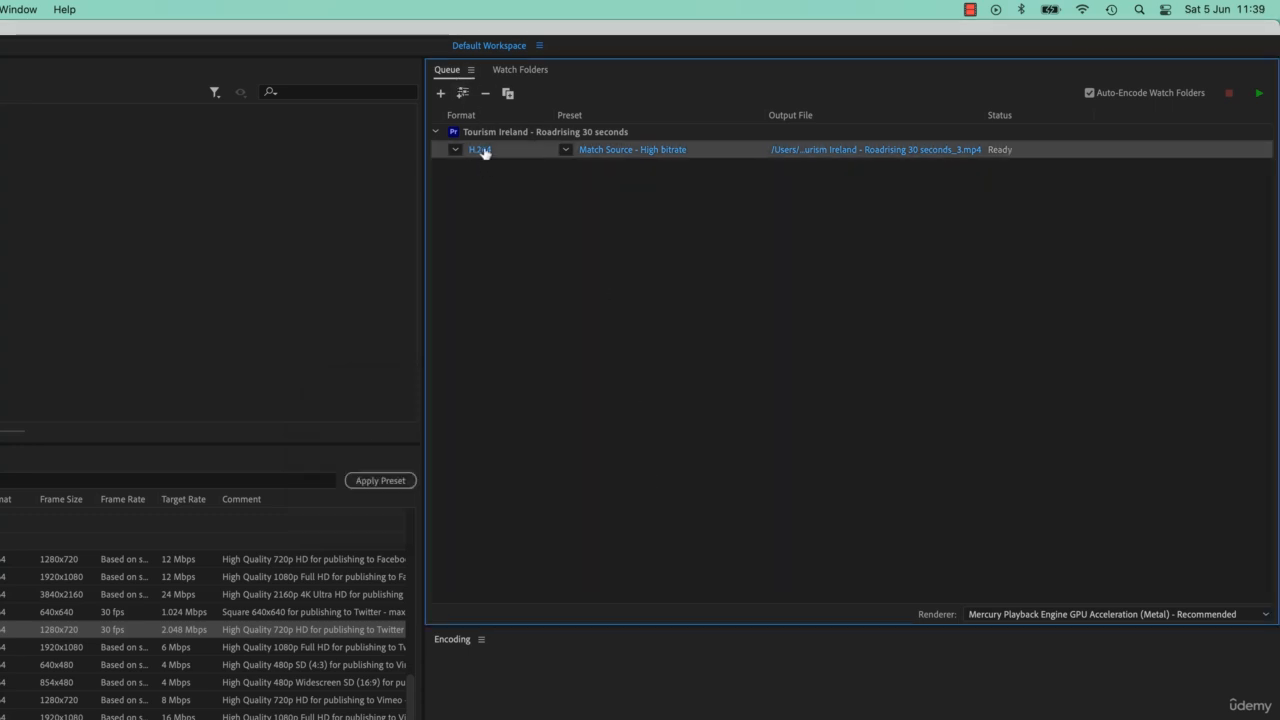
Add a second H.264 output to the Tourism Ireland source and open its export settings.
{"action": "left_click", "coordinate": [506, 133]}
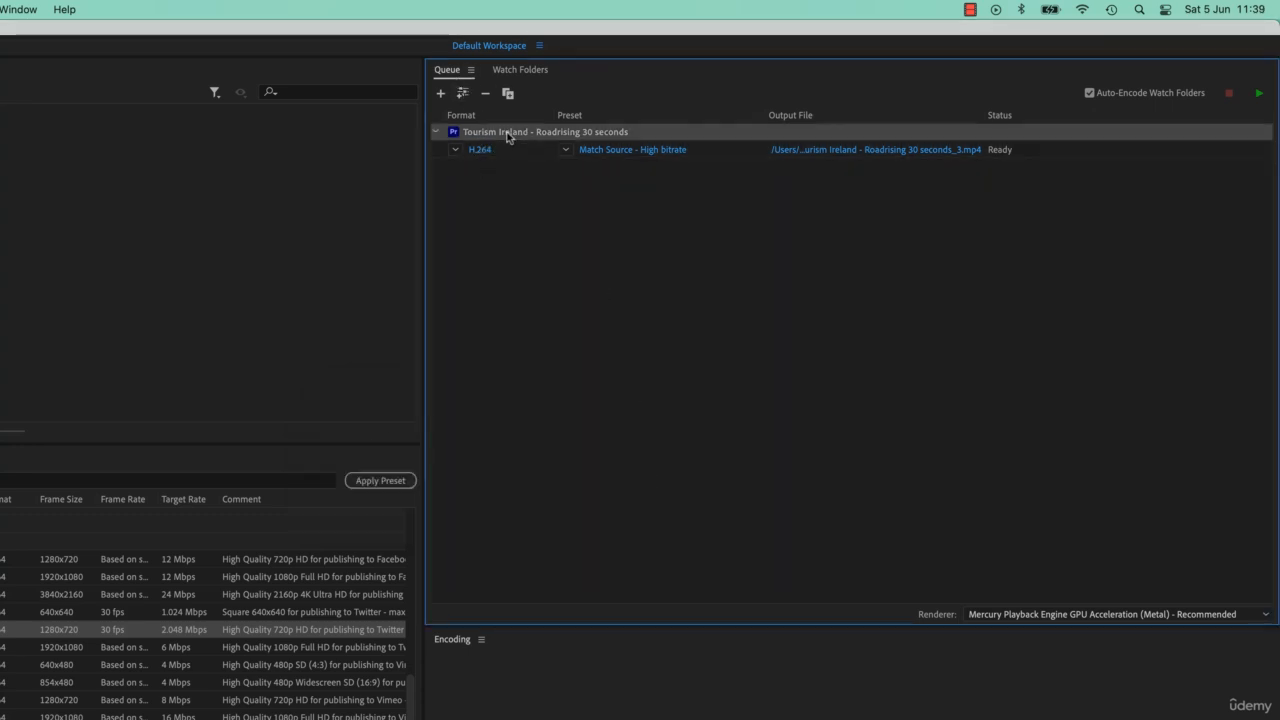
{"action": "left_click", "coordinate": [464, 94]}
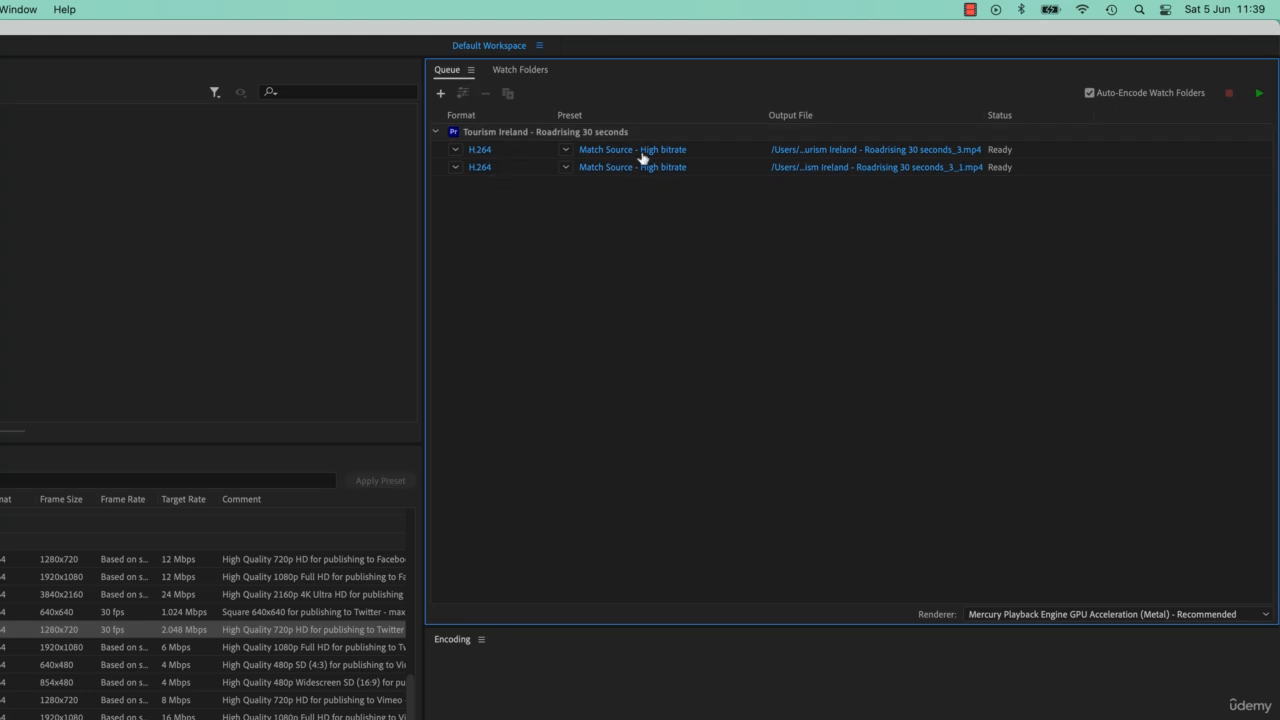
{"action": "left_click", "coordinate": [610, 168]}
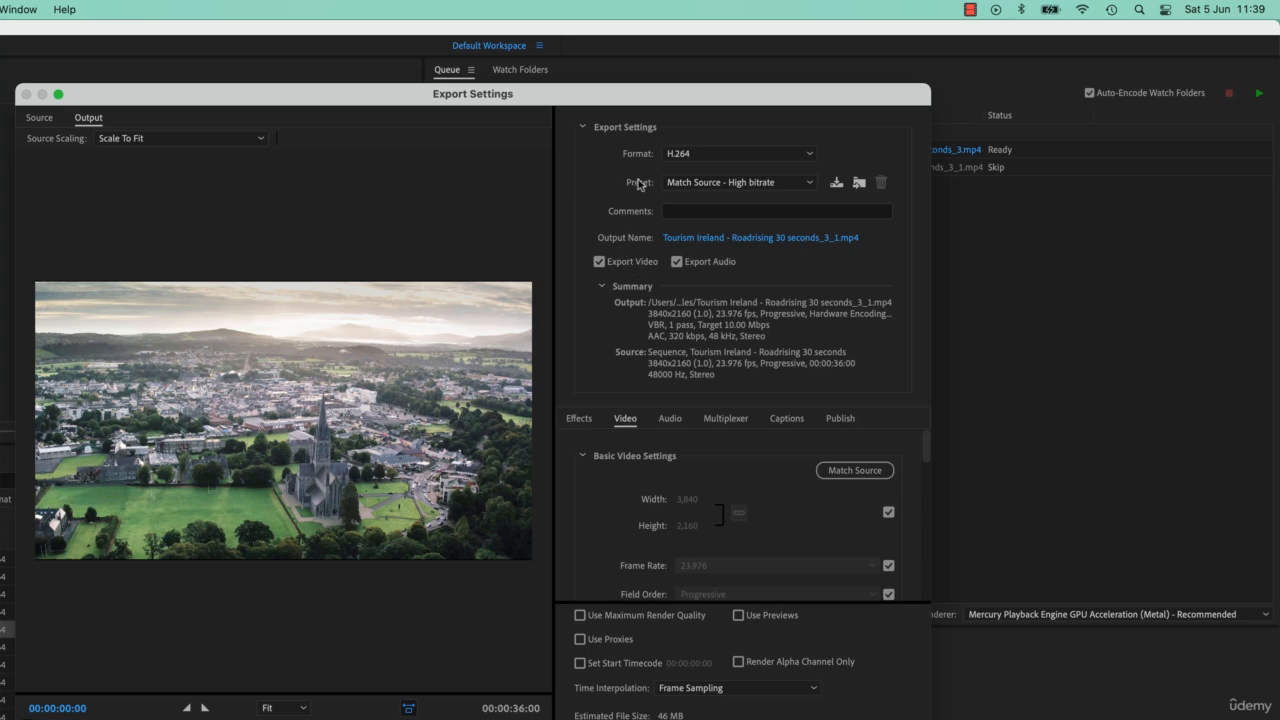
Apply Match Source - Adaptive High Bitrate to the second output, unlink the frame size, and set width to 1920.
{"action": "left_click", "coordinate": [705, 184]}
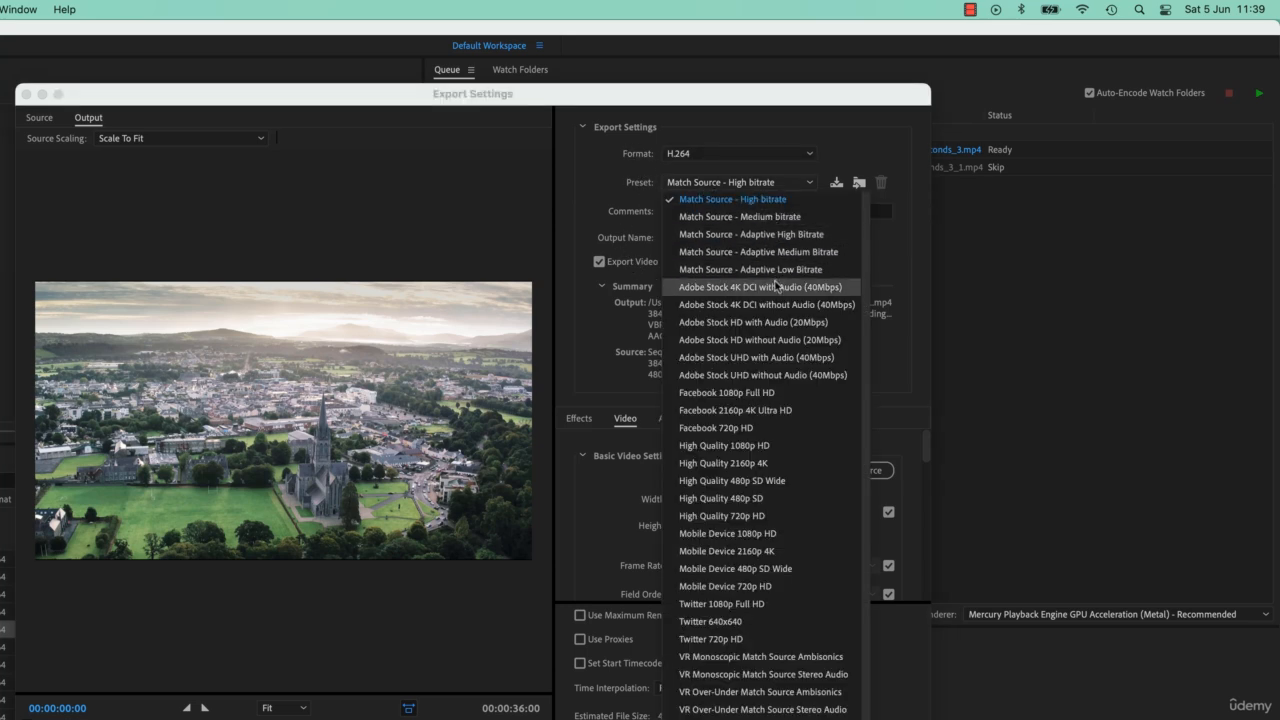
{"action": "left_click", "coordinate": [773, 234]}
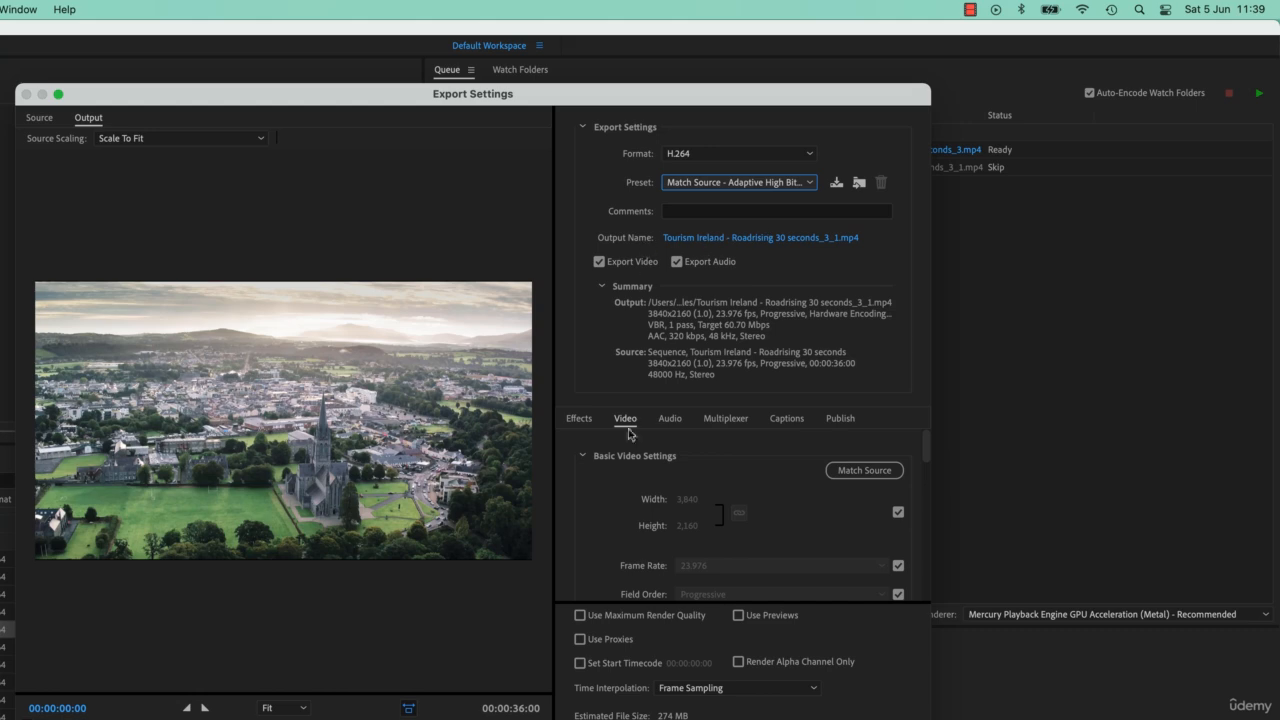
{"action": "left_click", "coordinate": [898, 512]}
{"action": "left_click", "coordinate": [700, 502]}
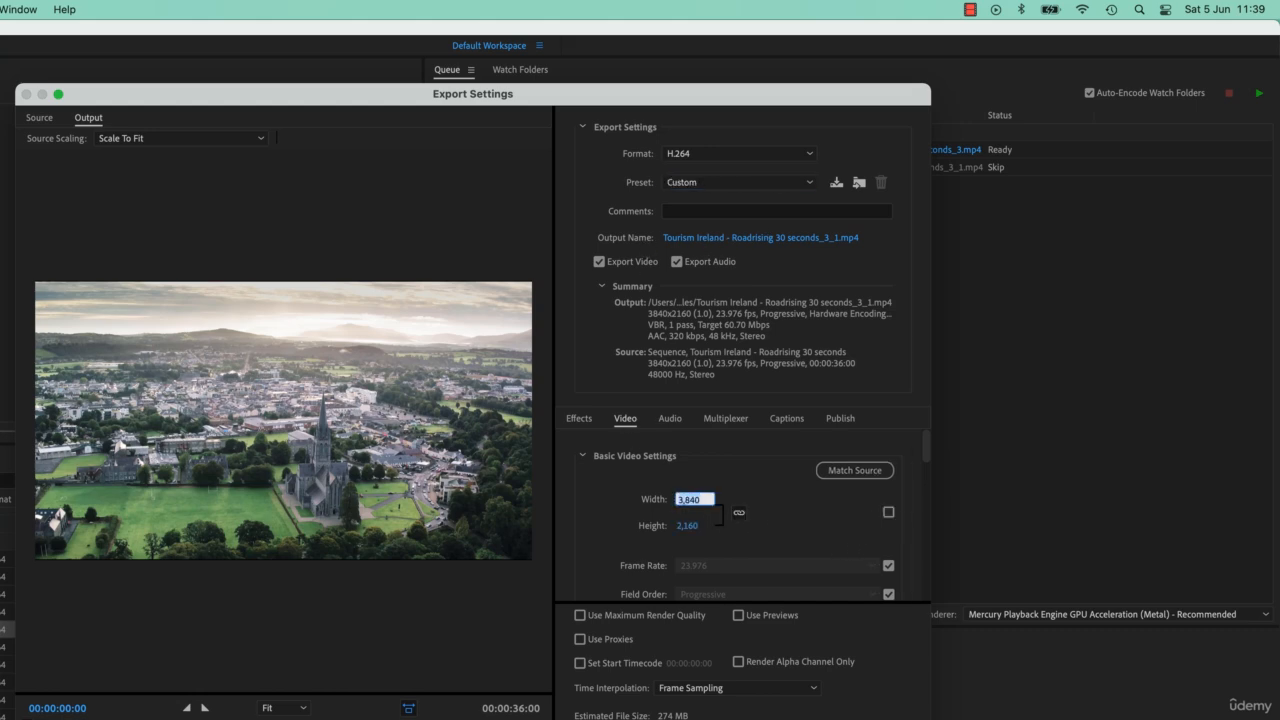
{"action": "type", "text": "1920"}
{"action": "key", "text": "Return"}
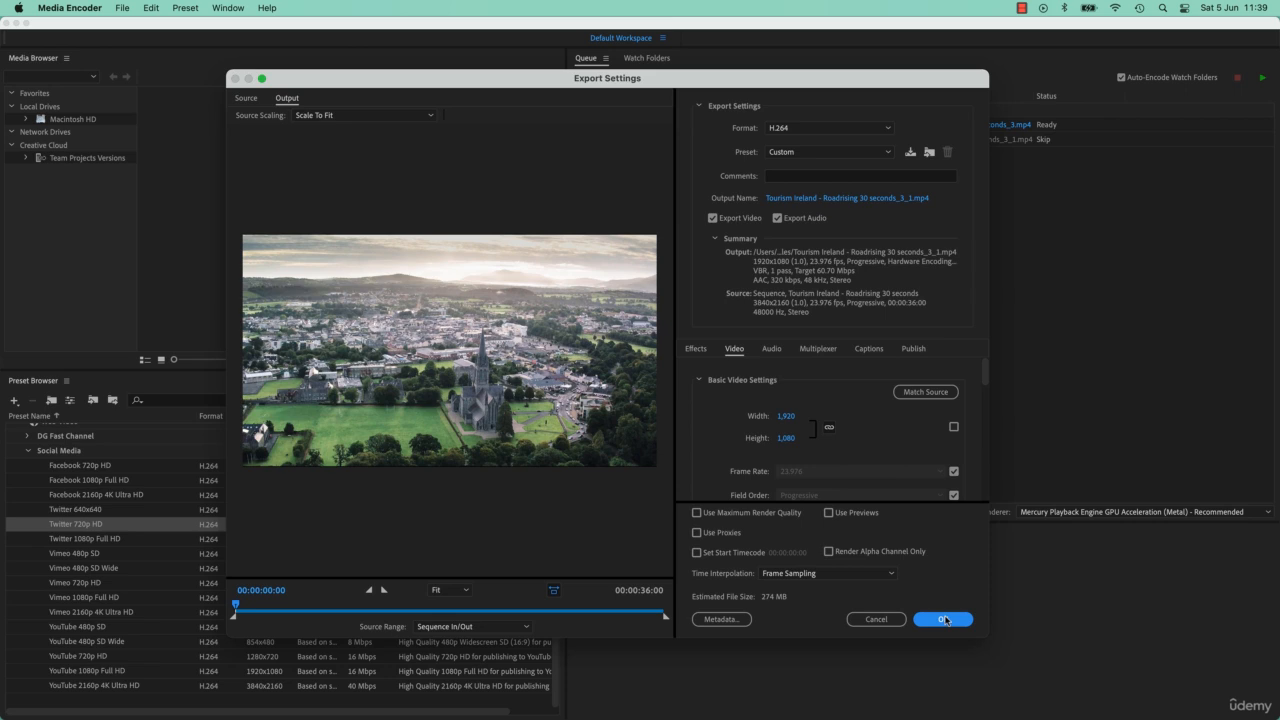
Accept the second output's settings and add a third output using Match Source - Adaptive Low Bitrate.
{"action": "left_click", "coordinate": [943, 619]}
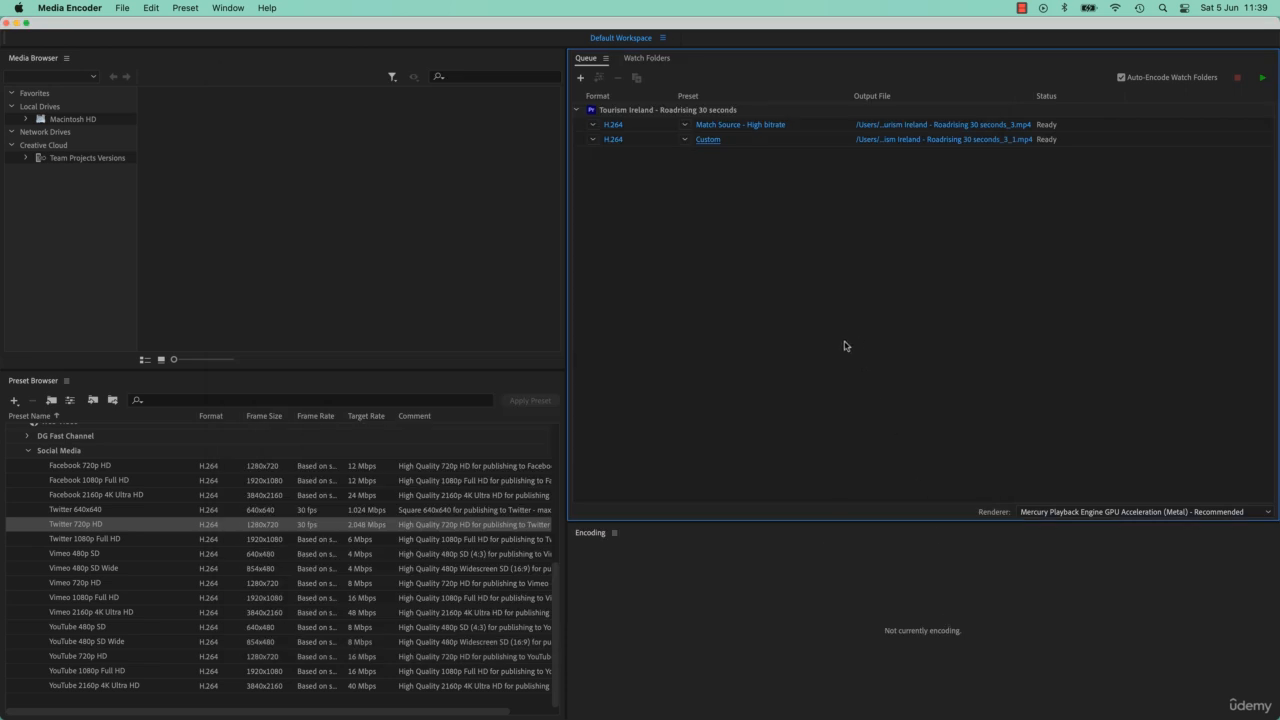
{"action": "left_click", "coordinate": [646, 146]}
{"action": "left_click", "coordinate": [598, 77]}
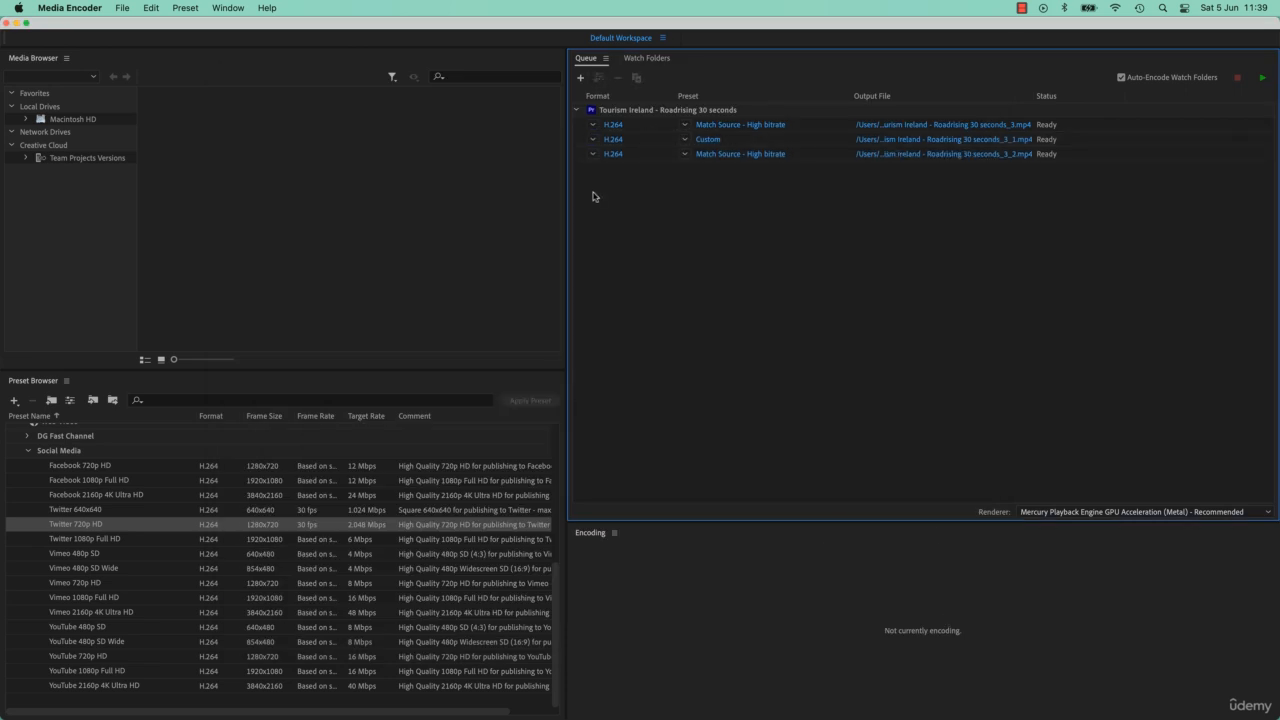
{"action": "left_click", "coordinate": [685, 154]}
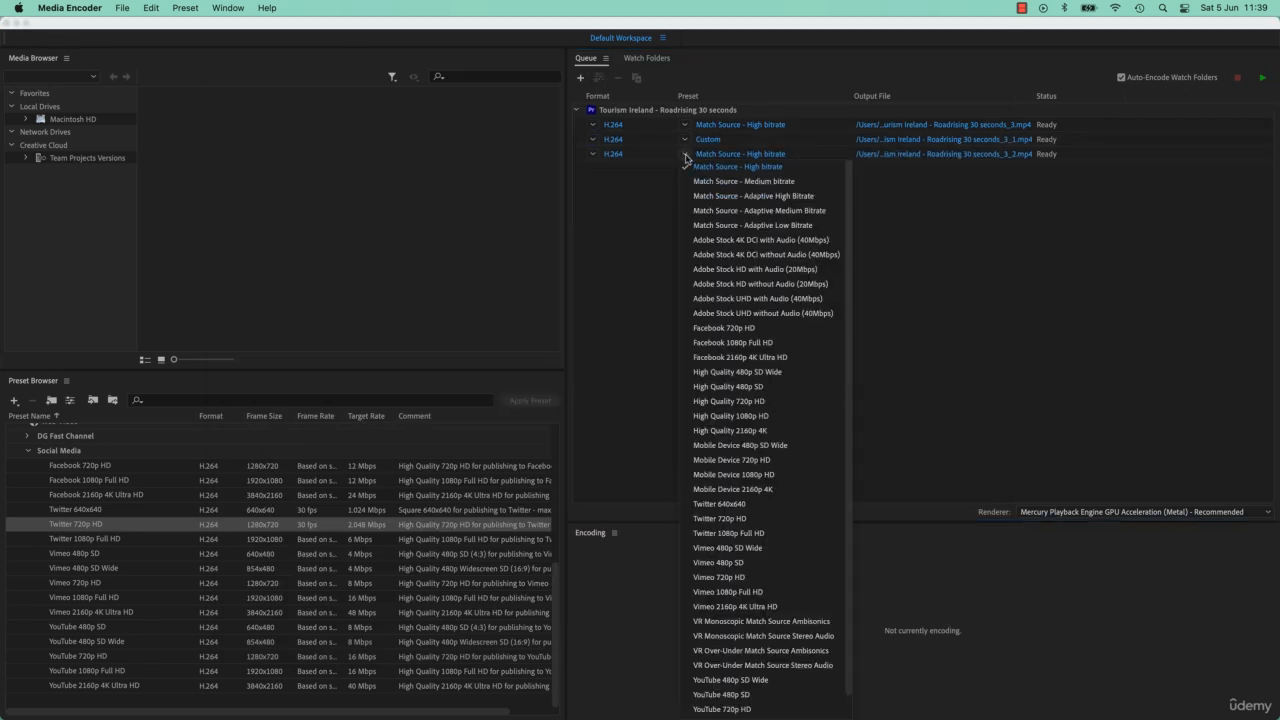
{"action": "left_click", "coordinate": [764, 226]}
In the third output's export settings, stop matching source size and set height to 720.
{"action": "left_click", "coordinate": [712, 158]}
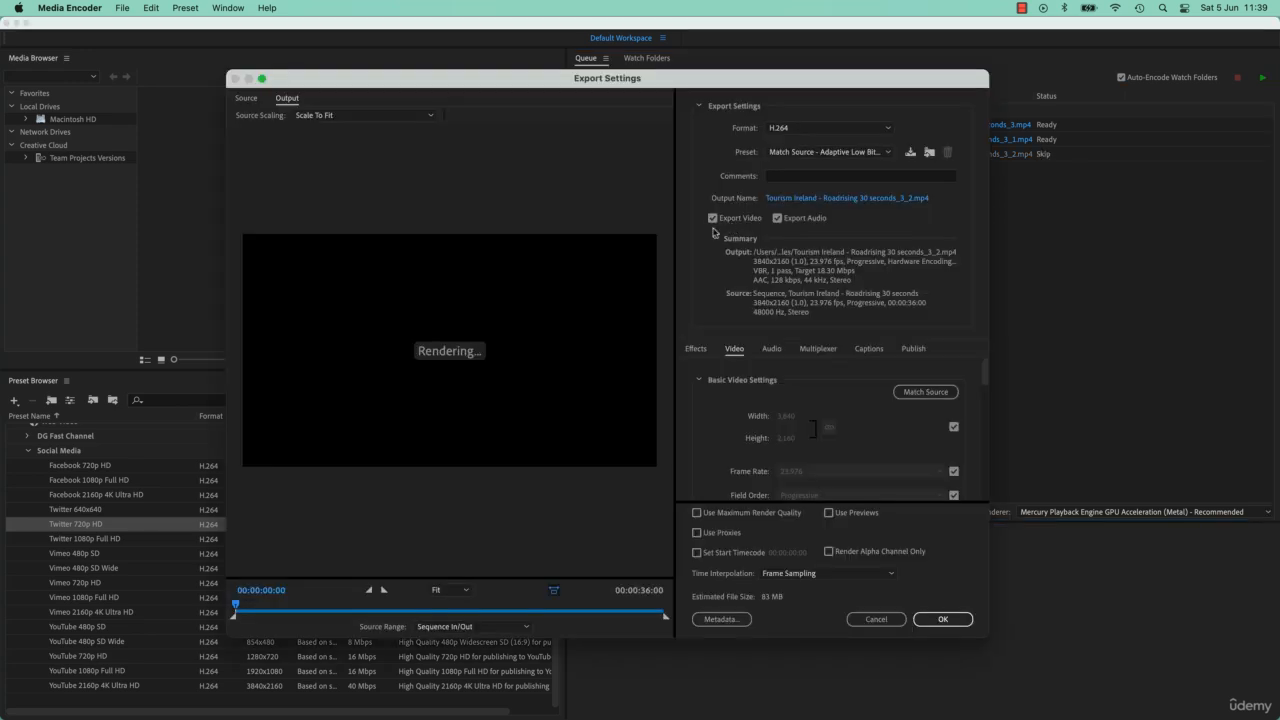
{"action": "left_click", "coordinate": [953, 426]}
{"action": "left_click", "coordinate": [786, 437]}
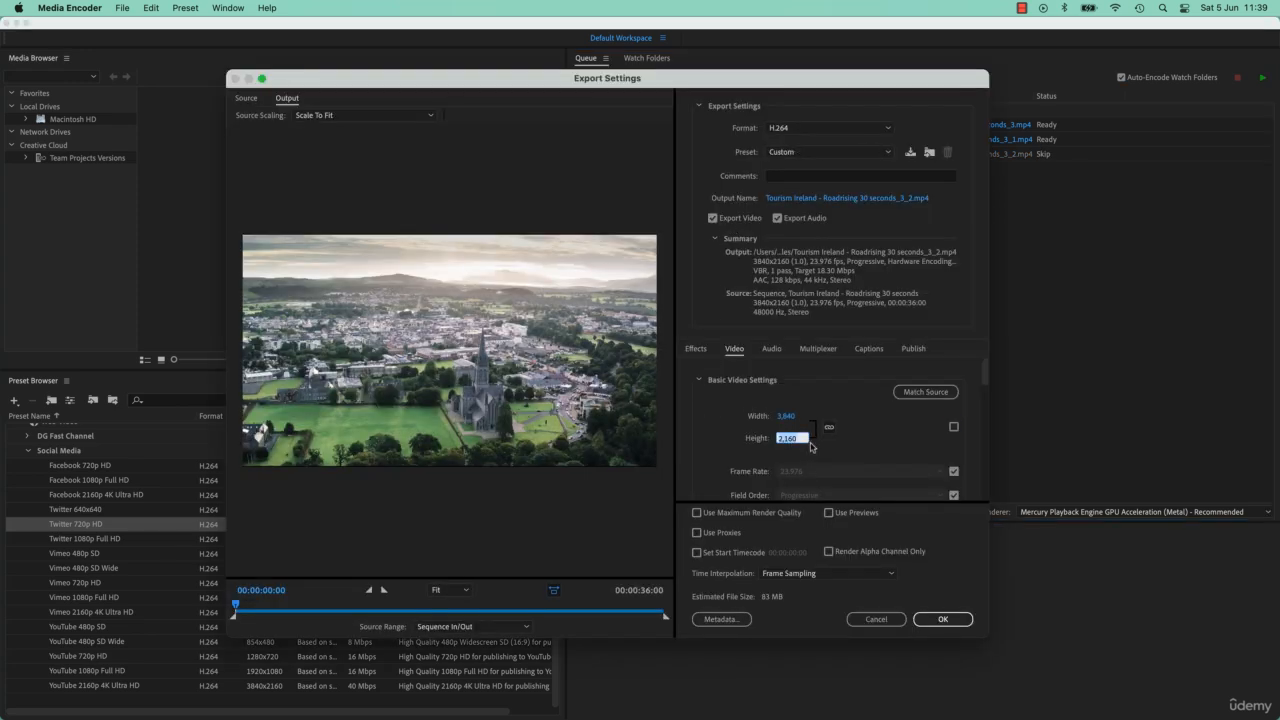
{"action": "type", "text": "720"}
{"action": "key", "text": "Return"}
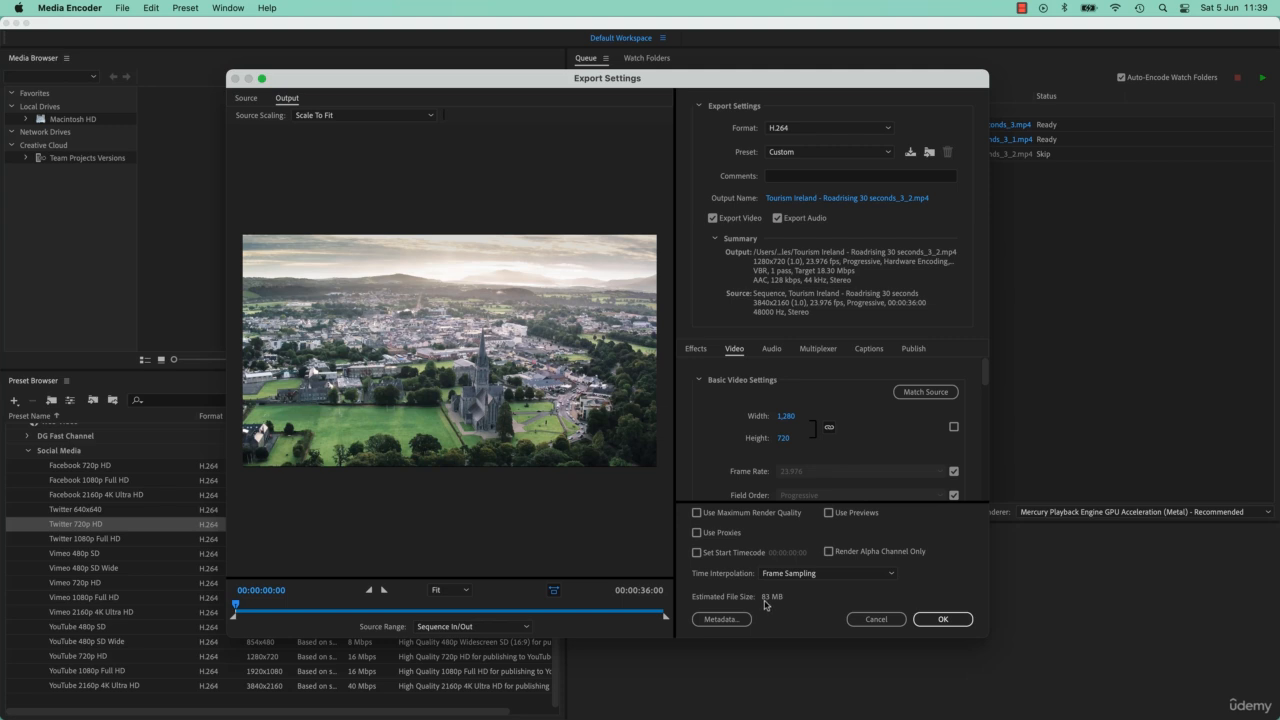
Reapply Adaptive Low Bitrate, set height 720 again, and accept the third output's settings.
{"action": "left_click", "coordinate": [818, 152]}
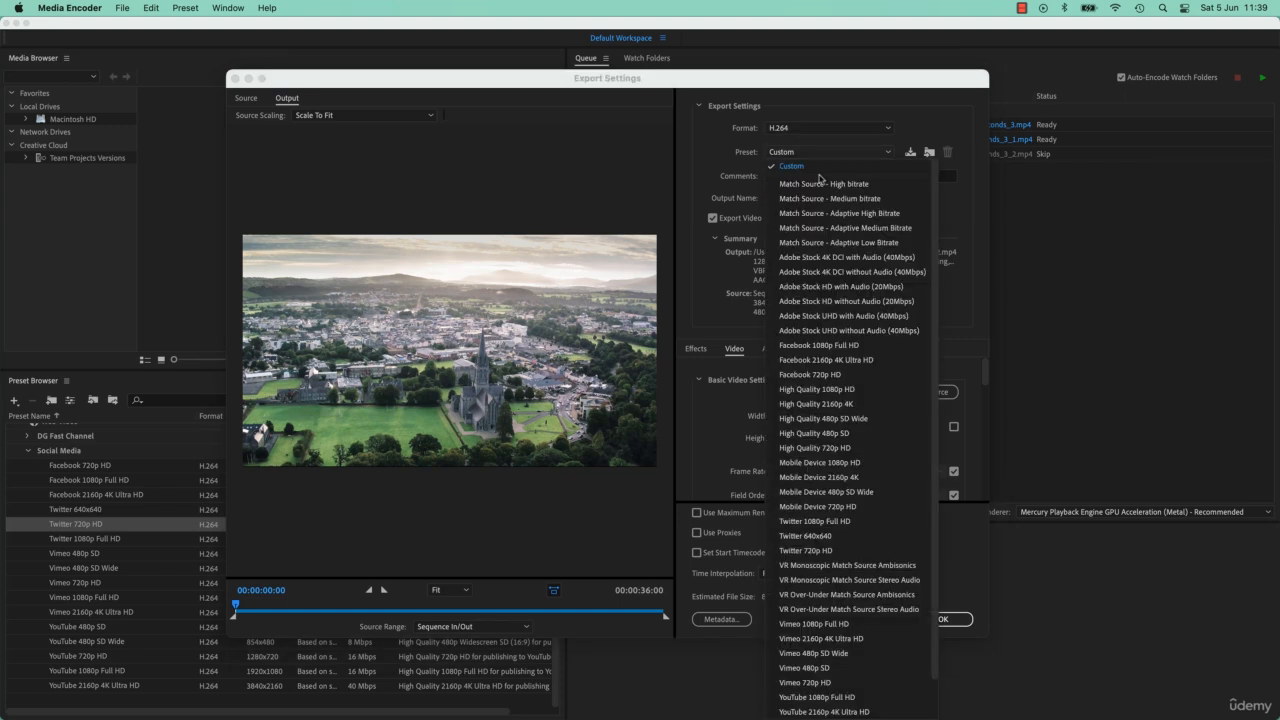
{"action": "left_click", "coordinate": [842, 242]}
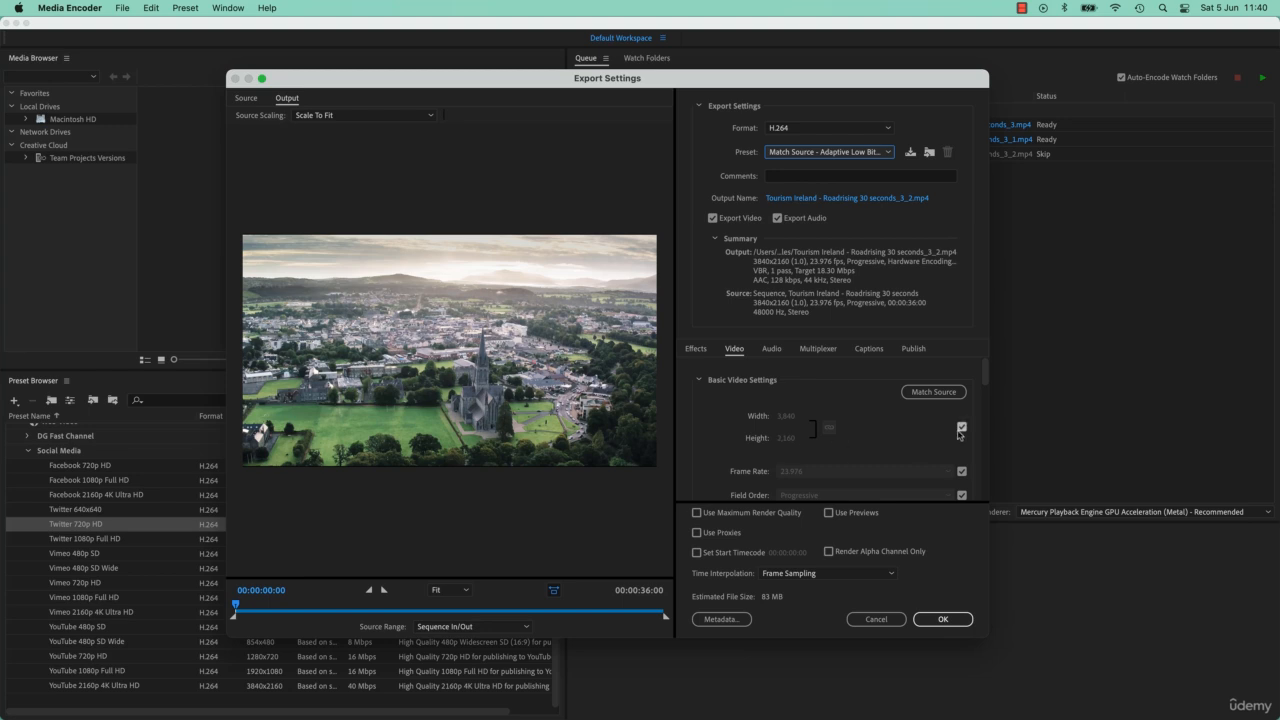
{"action": "left_click", "coordinate": [963, 429]}
{"action": "left_click", "coordinate": [795, 439]}
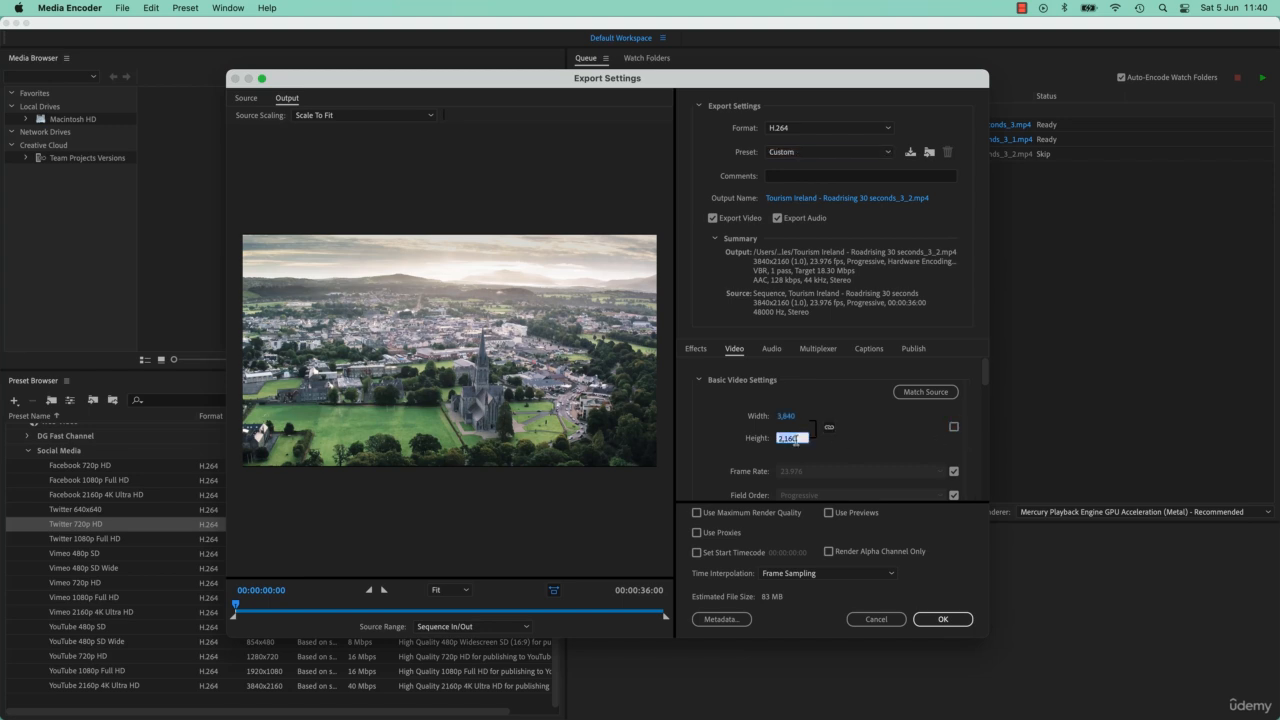
{"action": "type", "text": "720"}
{"action": "key", "text": "Tab"}
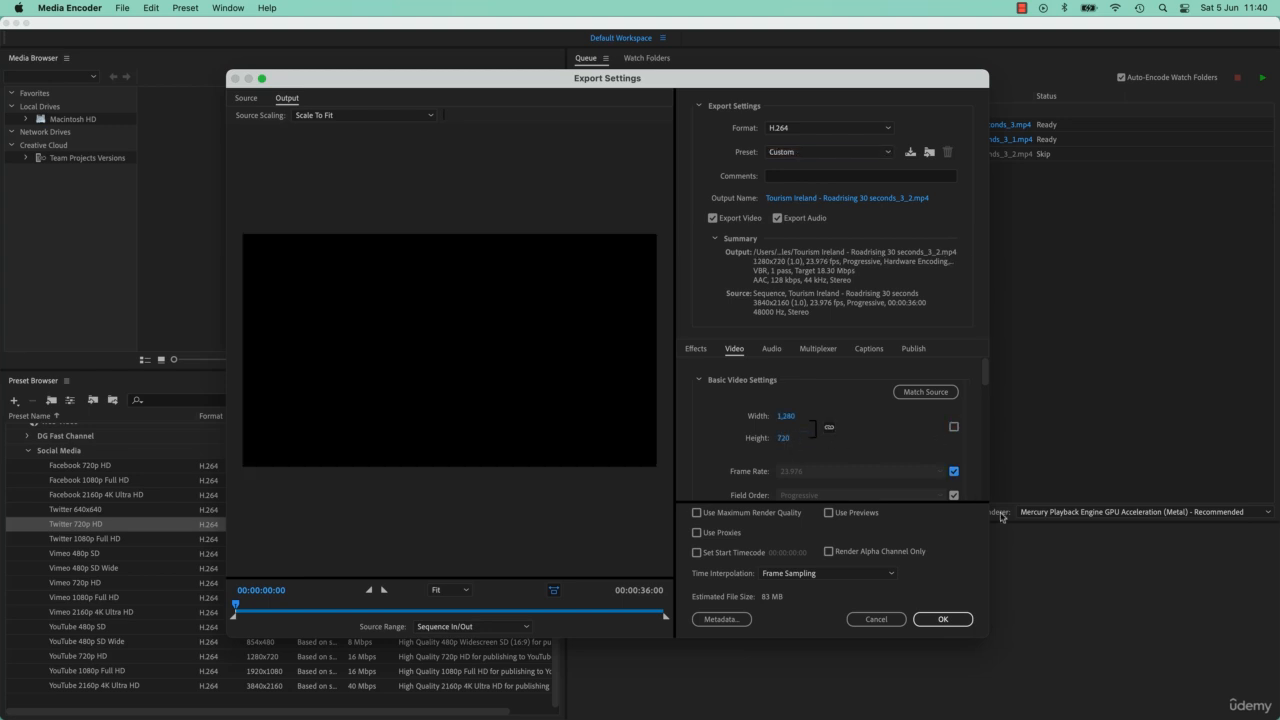
{"action": "left_click", "coordinate": [953, 621]}
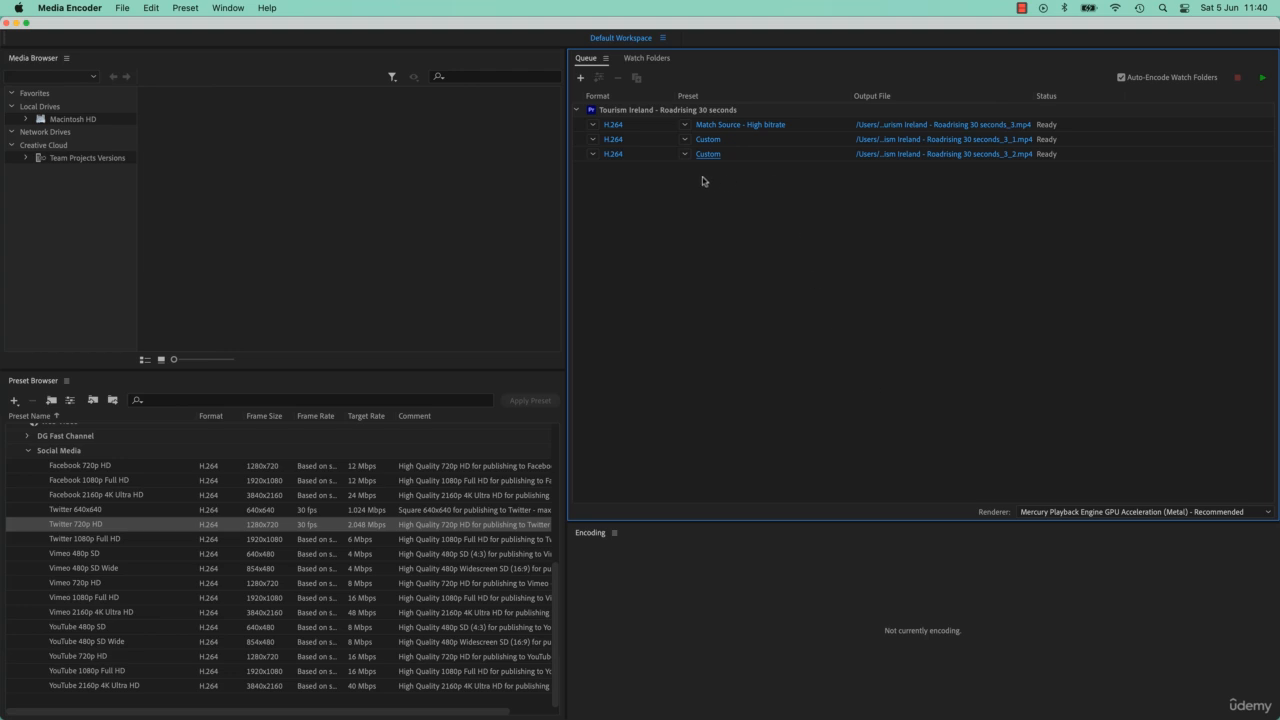
Send all three outputs to the Socials folder, encode the queue, then switch to Premiere Pro.
{"action": "mouse_move", "coordinate": [649, 115]}
{"action": "left_click_drag", "start_coordinate": [920, 195], "coordinate": [917, 129]}
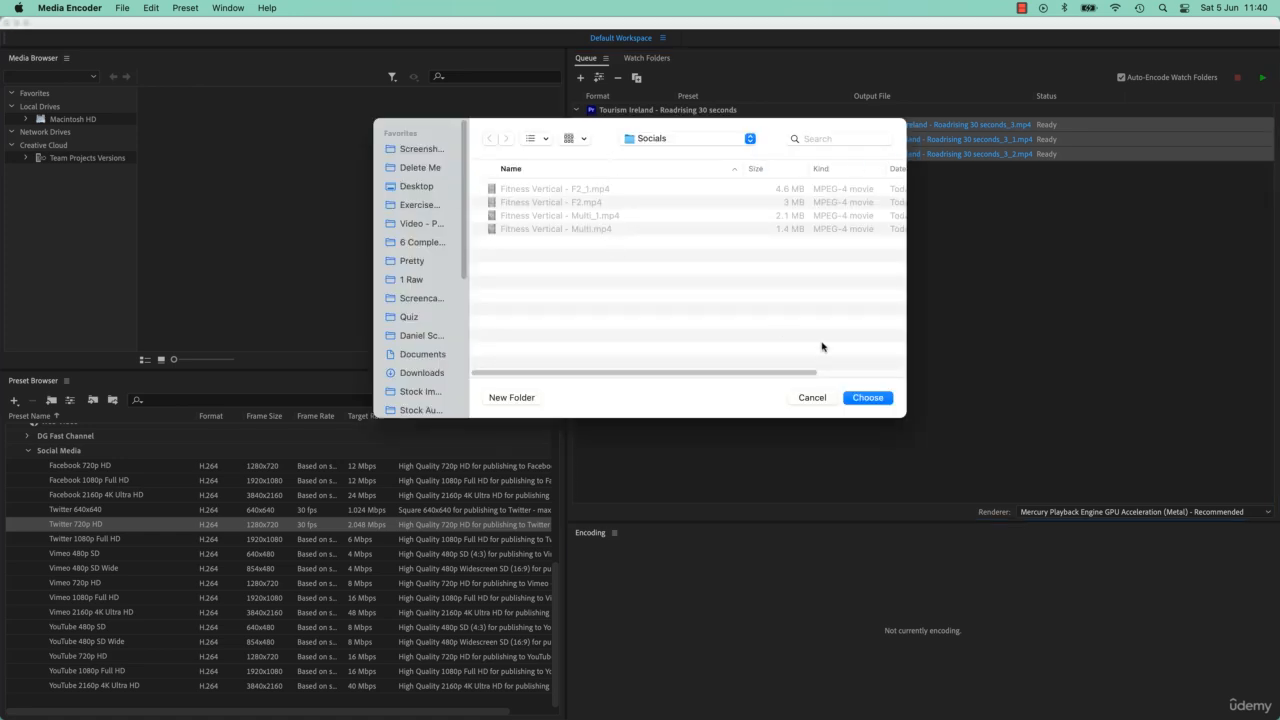
{"action": "left_click", "coordinate": [865, 397]}
{"action": "key", "text": "Return"}
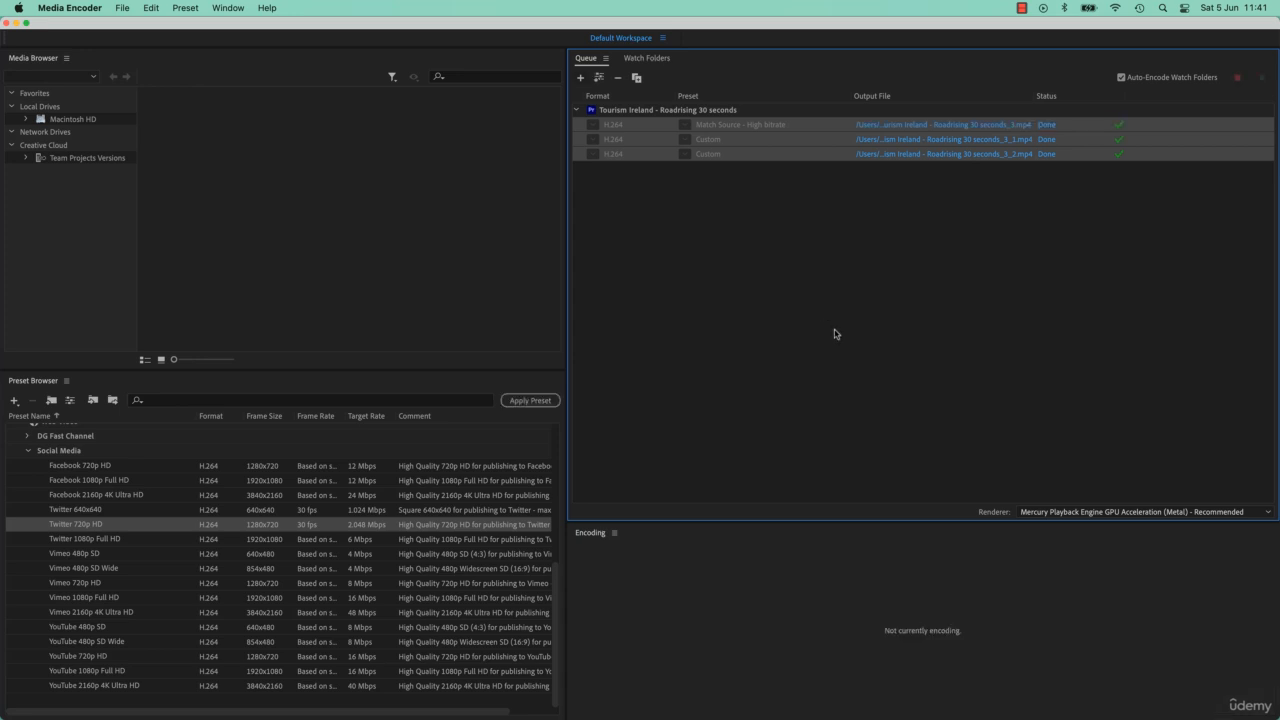
{"action": "left_click", "coordinate": [627, 111]}
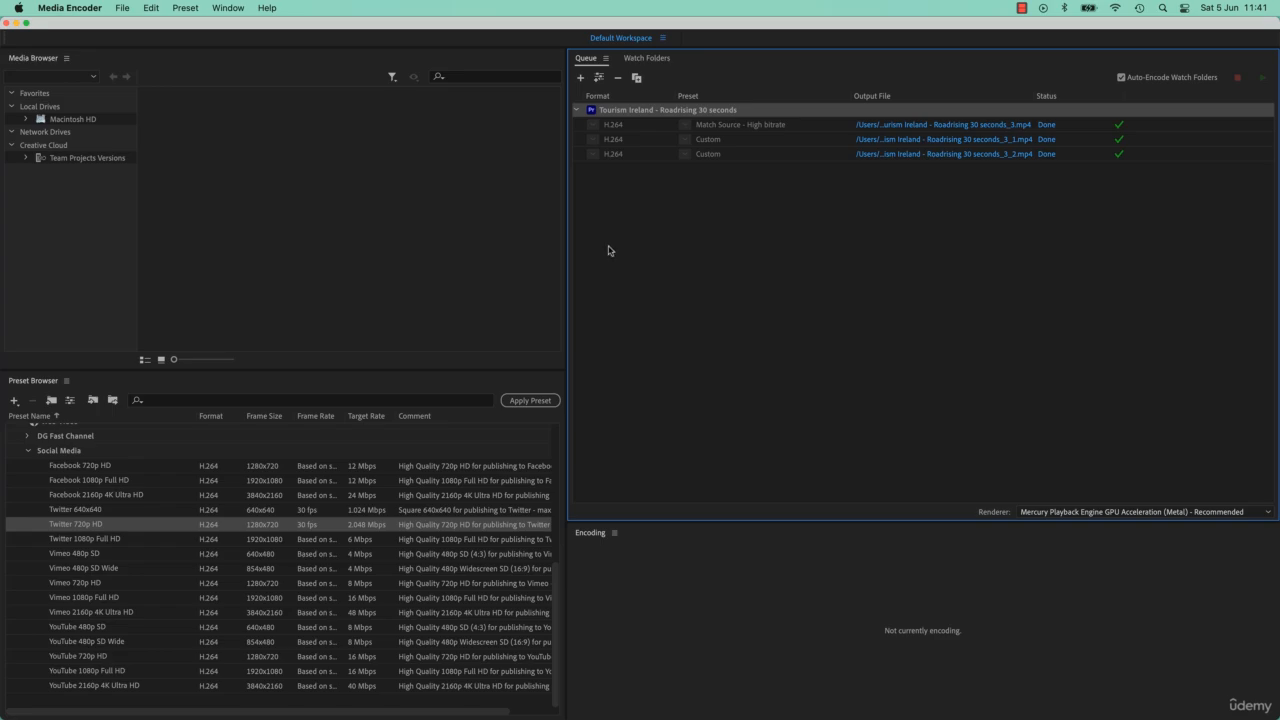
{"action": "key", "text": "super+Tab"}
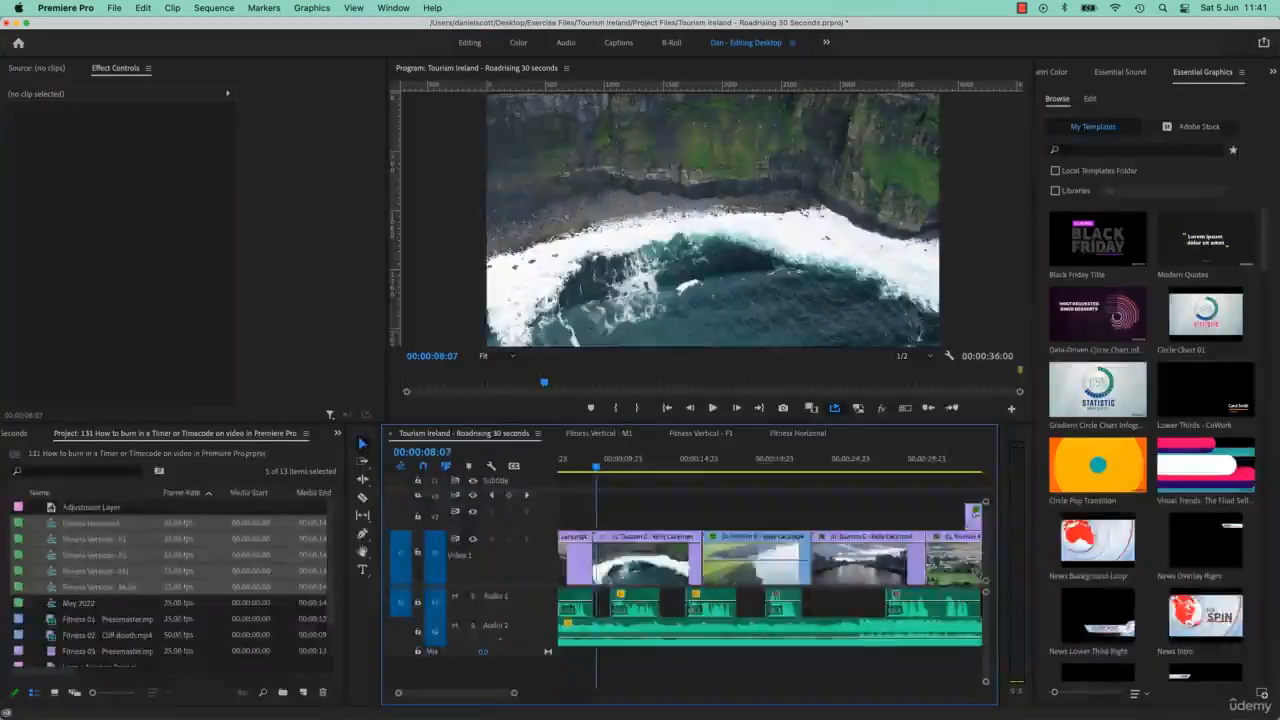
Select the four Fitness Vertical sequences in the Project panel and drag them into Media Encoder's queue.
{"action": "left_click", "coordinate": [603, 434]}
{"action": "left_click", "coordinate": [129, 606]}
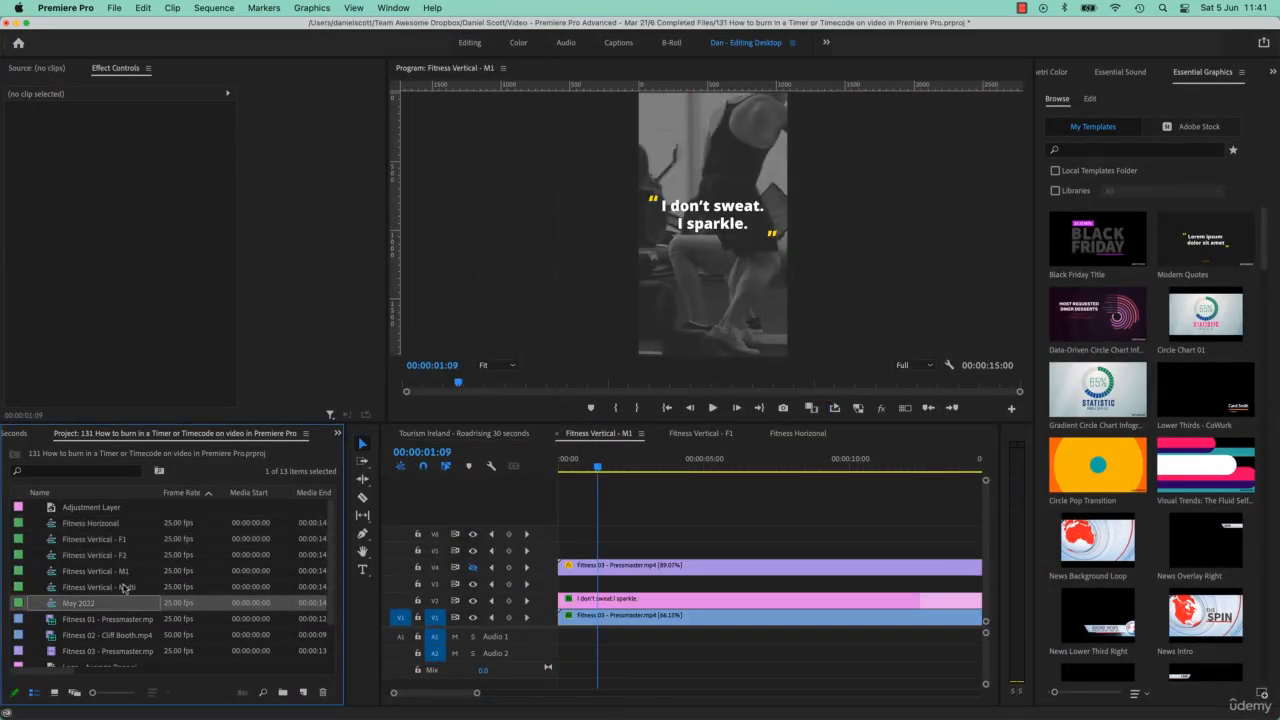
{"action": "left_click", "coordinate": [125, 586]}
{"action": "left_click", "coordinate": [116, 558], "text": "shift"}
{"action": "left_click", "coordinate": [111, 541], "text": "shift"}
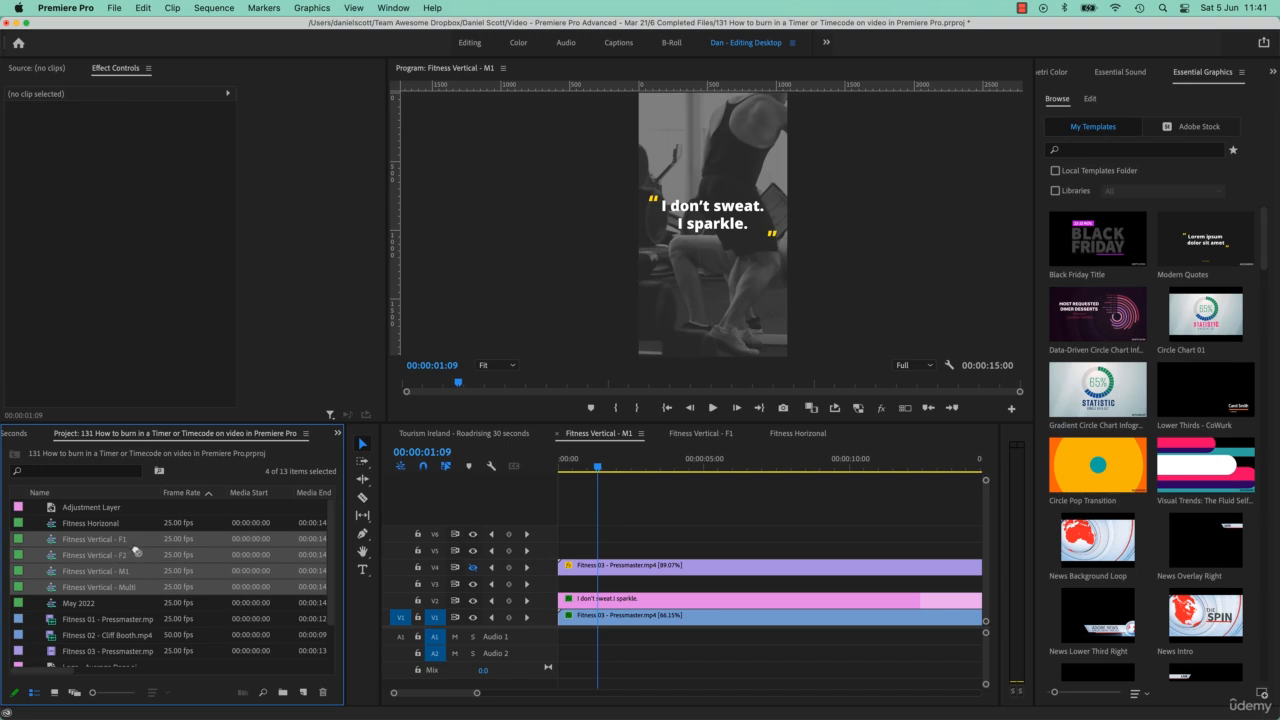
{"action": "key", "text": "super+Tab"}
{"action": "left_click_drag", "start_coordinate": [135, 549], "coordinate": [803, 293]}
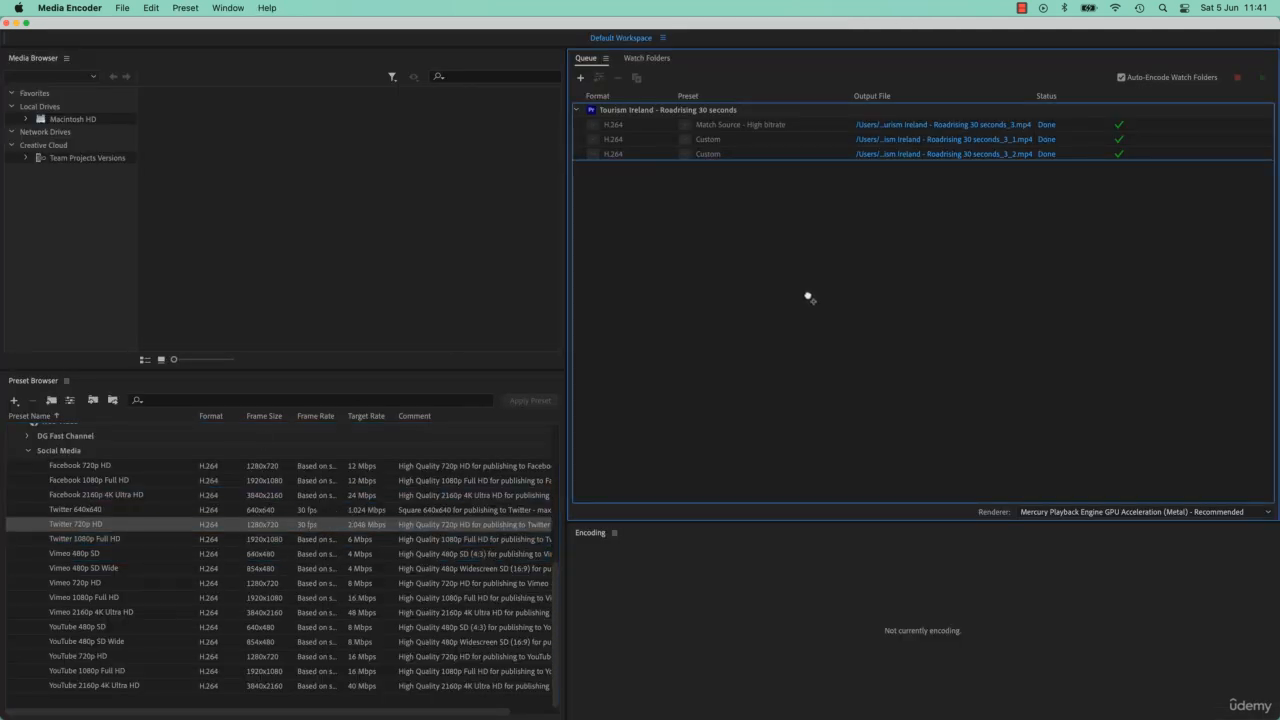
{"action": "left_click_drag", "start_coordinate": [808, 296], "coordinate": [772, 240]}
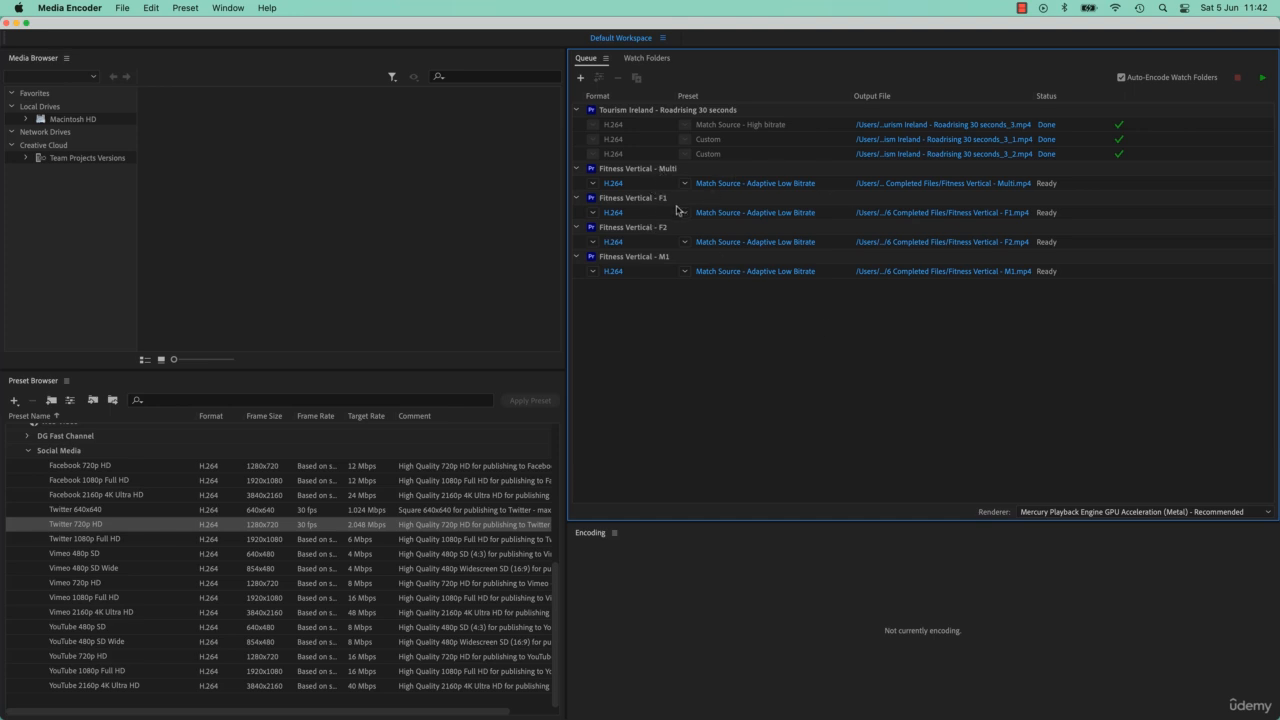
{"action": "left_click", "coordinate": [647, 169]}
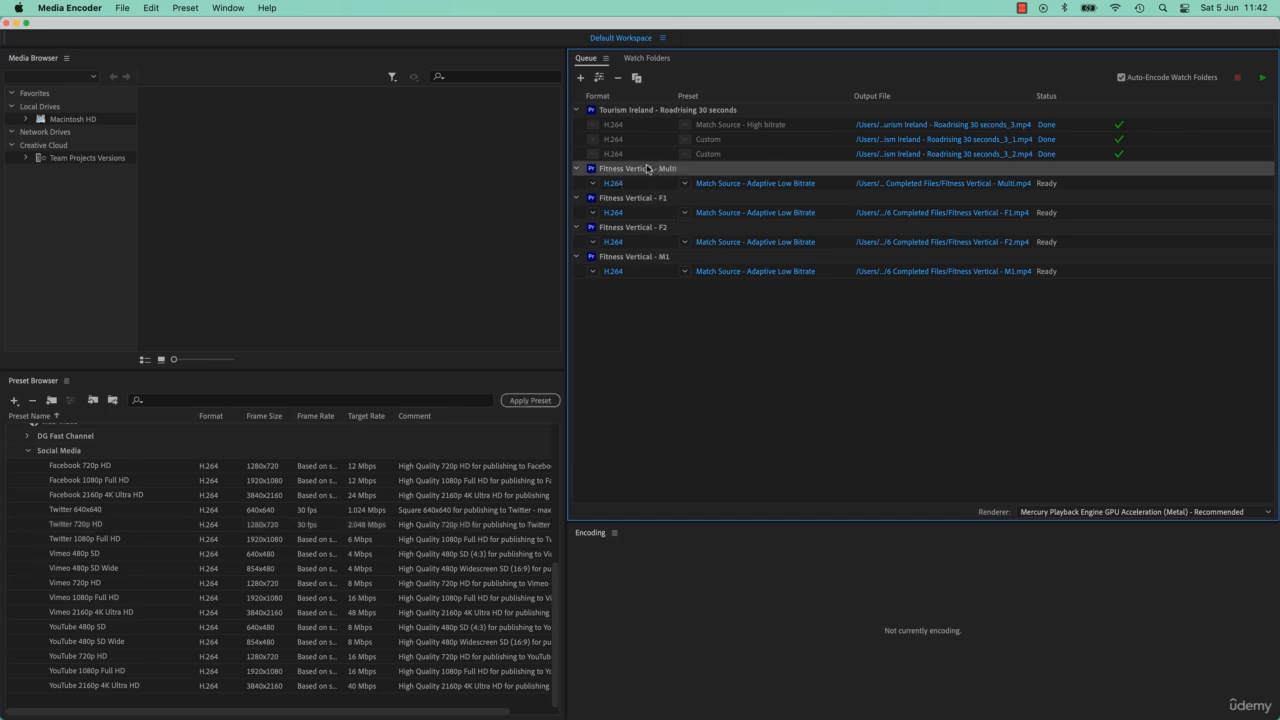
{"action": "left_click", "coordinate": [628, 259], "text": "shift"}
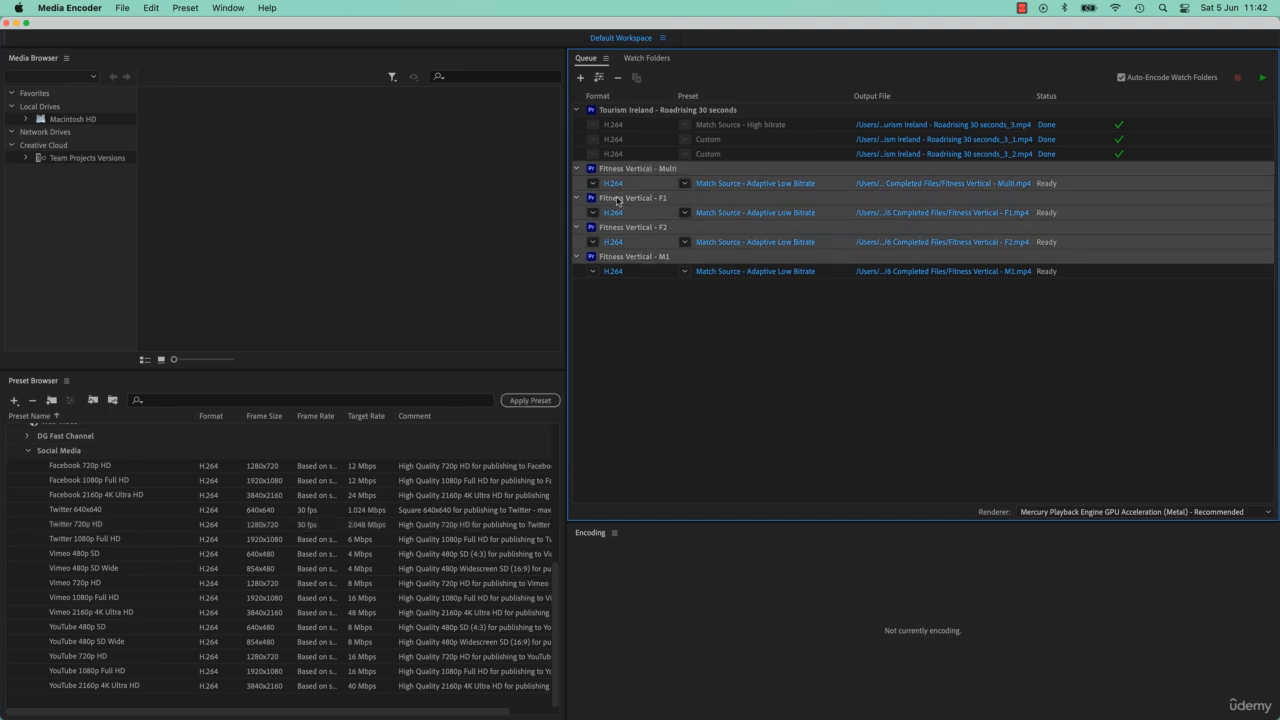
{"action": "left_click", "coordinate": [650, 277], "text": "shift"}
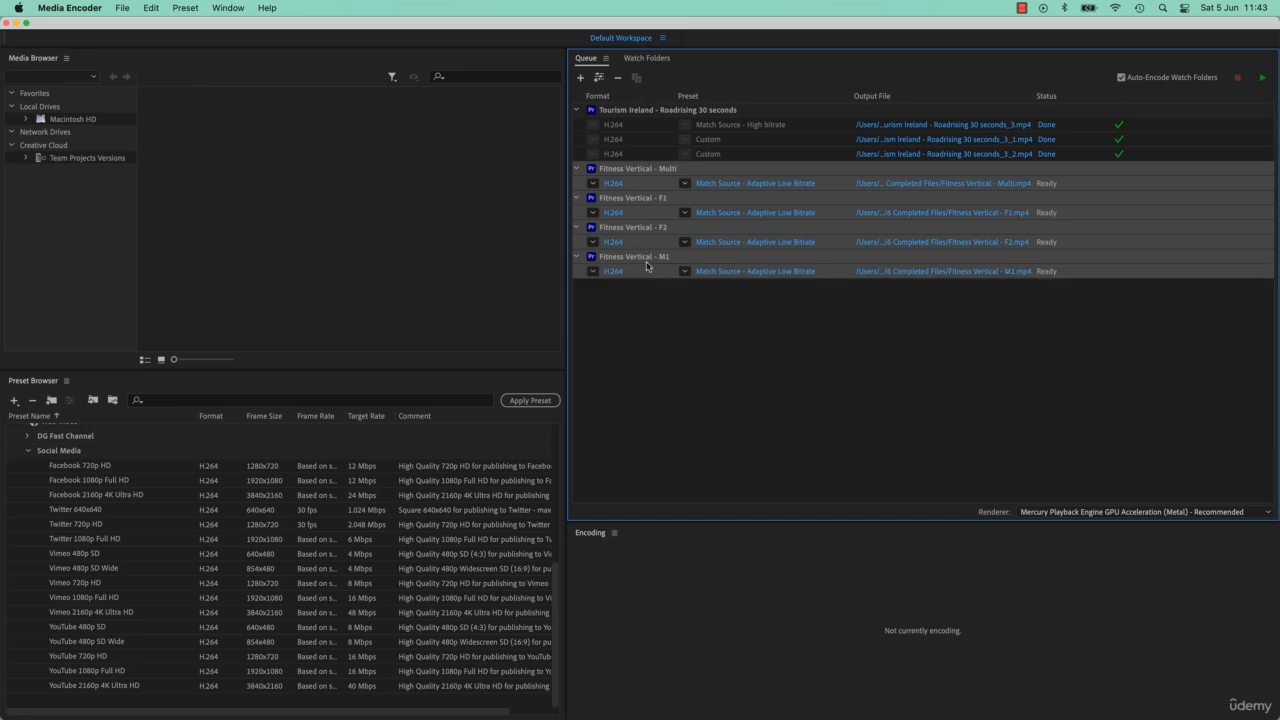
{"action": "left_click", "coordinate": [618, 77]}
Confirm removing the Fitness Vertical jobs, then duplicate Tourism Ireland and delete the finished original.
{"action": "left_click", "coordinate": [768, 413]}
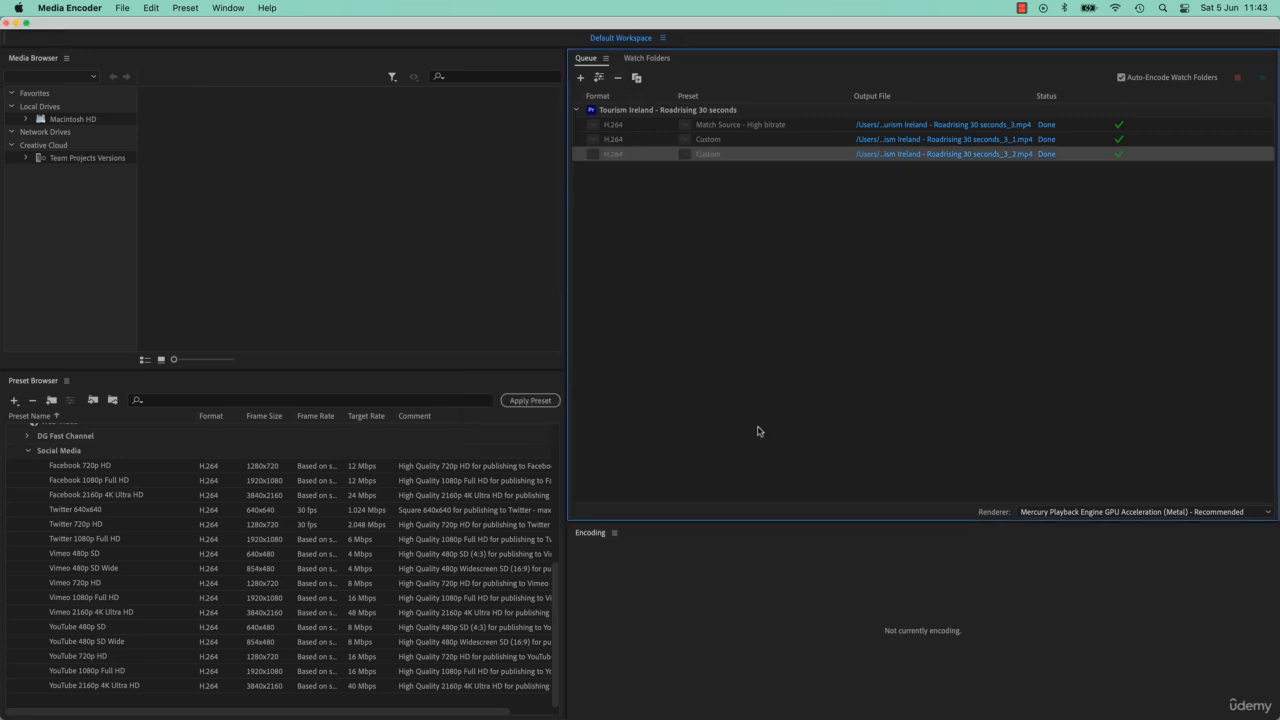
{"action": "left_click", "coordinate": [653, 110]}
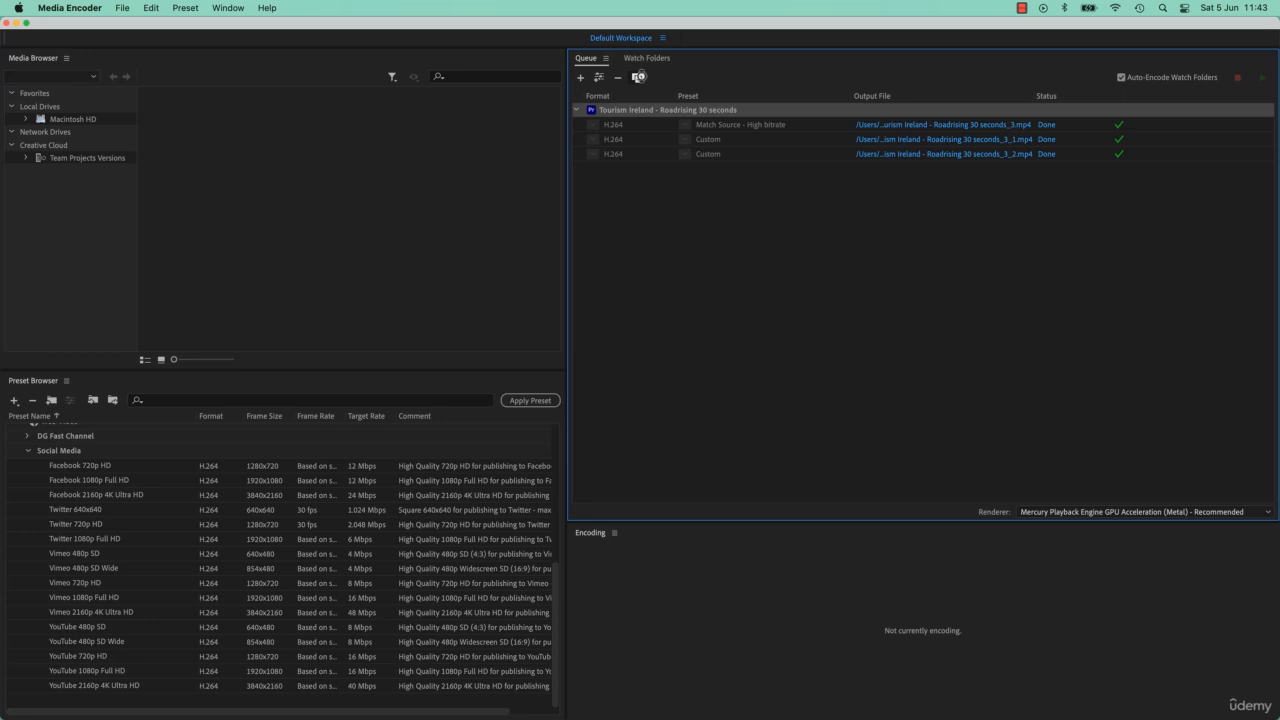
{"action": "left_click", "coordinate": [636, 77]}
{"action": "left_click", "coordinate": [618, 78]}
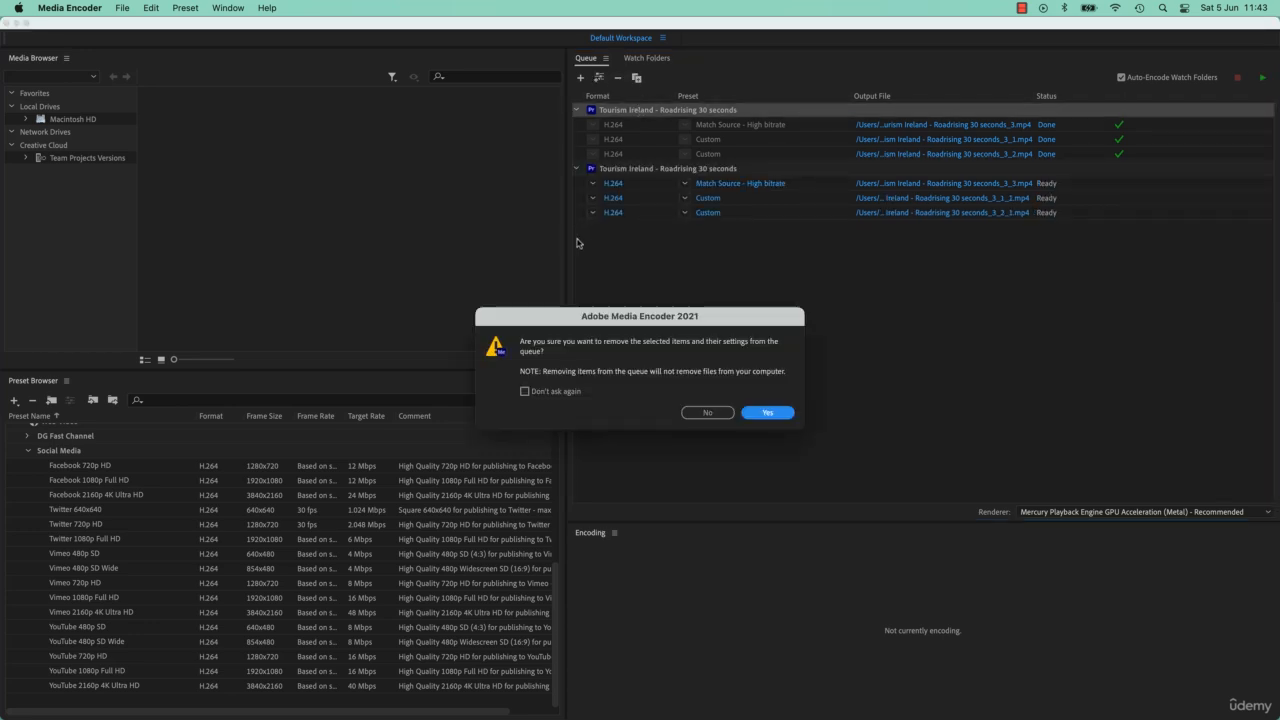
{"action": "left_click", "coordinate": [767, 413]}
Remove both Custom outputs from the new Tourism Ireland job.
{"action": "left_click", "coordinate": [743, 144], "text": "shift"}
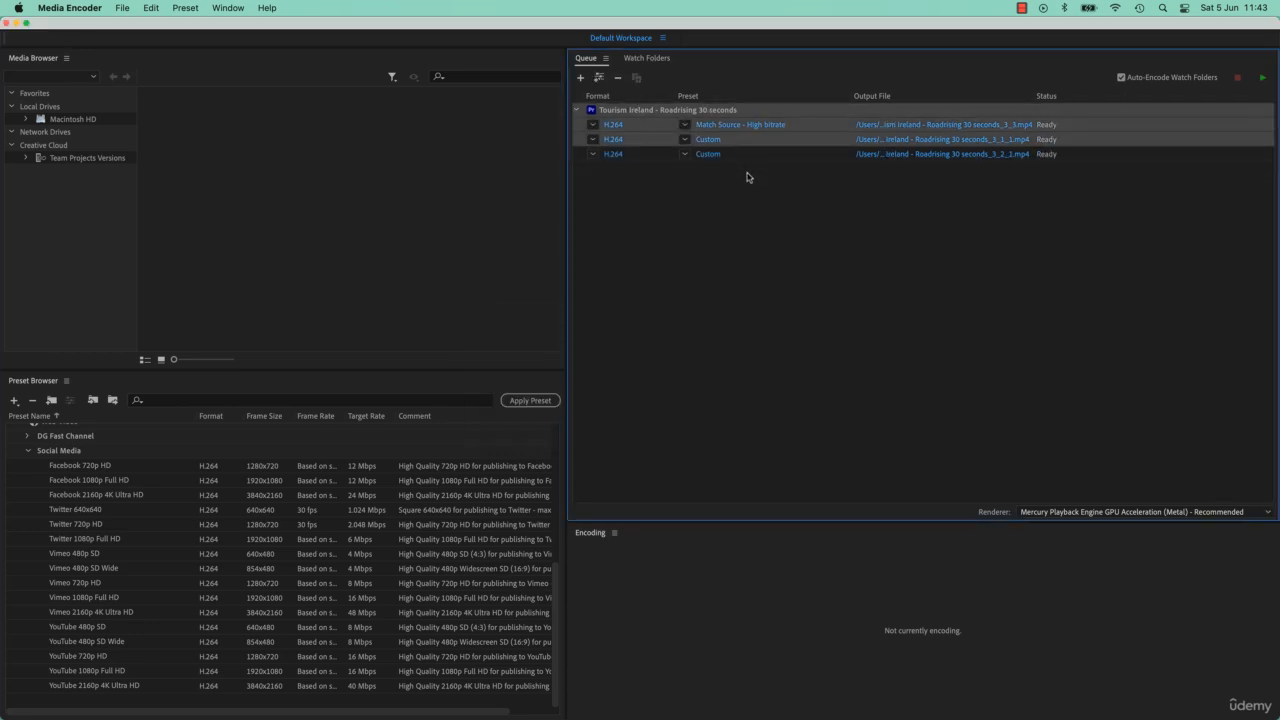
{"action": "left_click", "coordinate": [743, 155]}
{"action": "left_click", "coordinate": [731, 143], "text": "shift"}
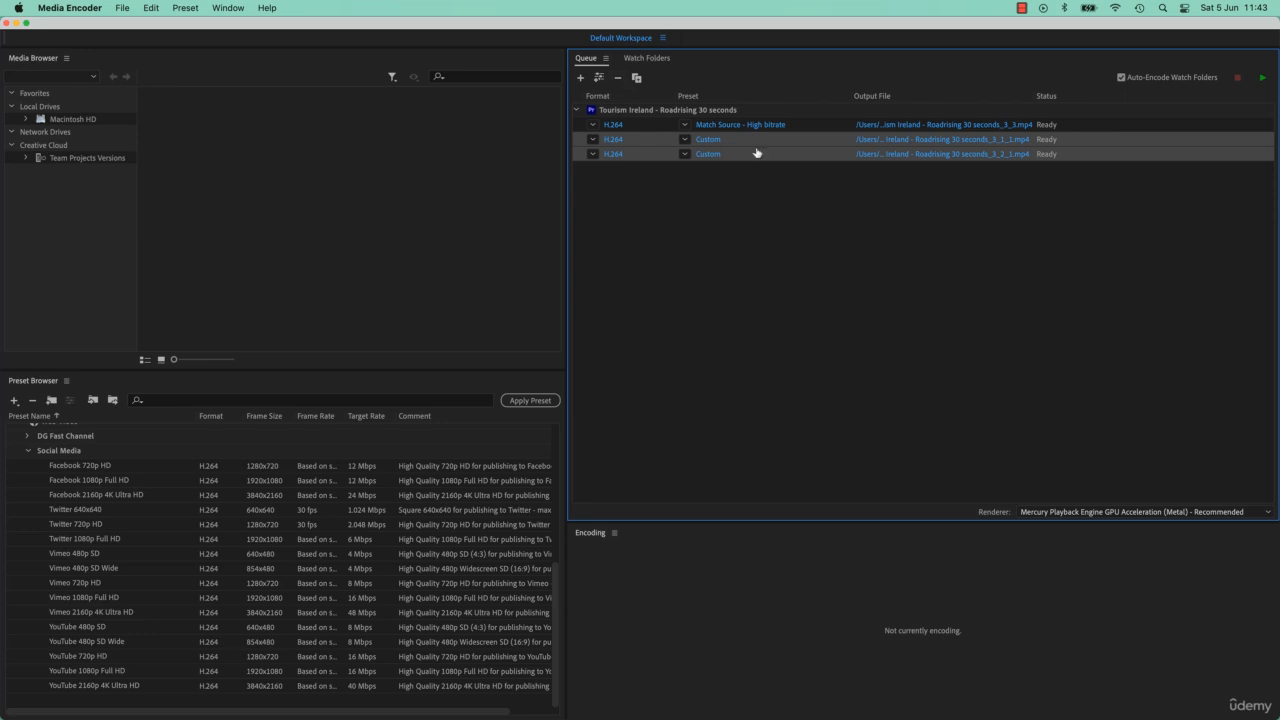
{"action": "left_click", "coordinate": [619, 82]}
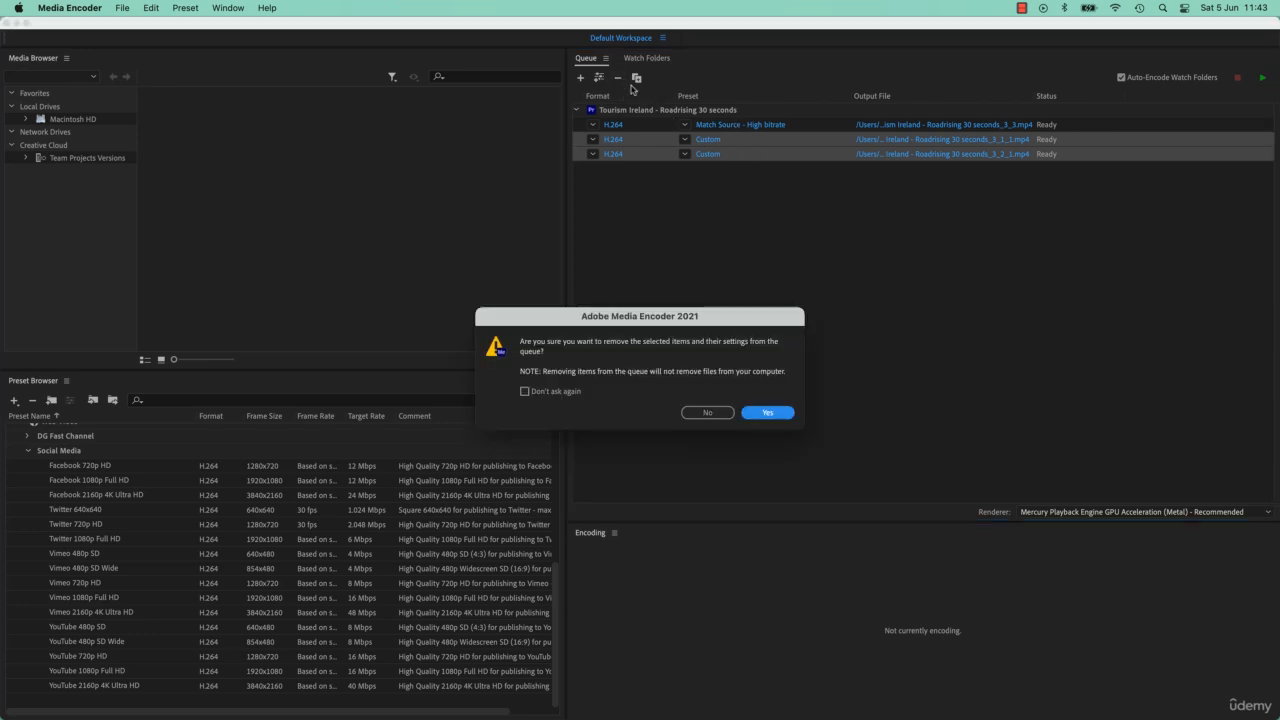
{"action": "left_click", "coordinate": [772, 418]}
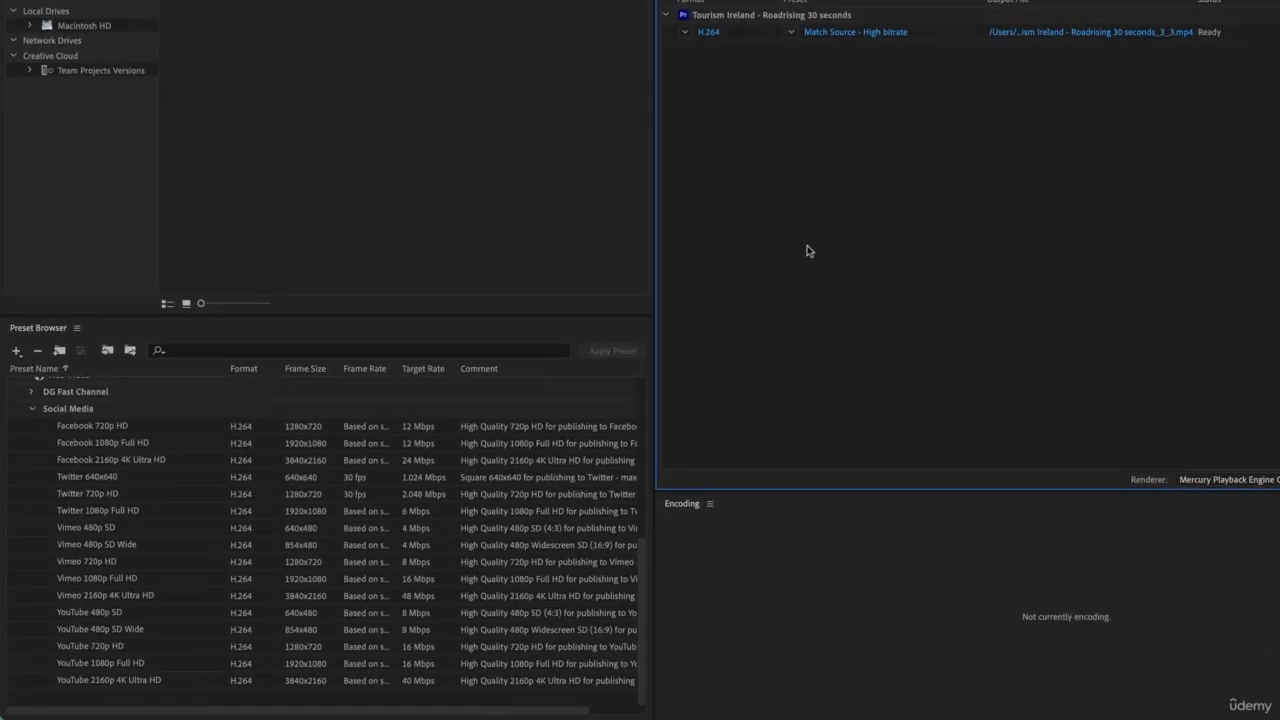
Drag the Tutorial Renders preset group (WAV 48 kHz 16-bit, Adaptive High, Adaptive Low) onto the Tourism Ireland job.
{"action": "scroll", "coordinate": [263, 583], "scroll_direction": "up", "scroll_amount": 5}
{"action": "scroll", "coordinate": [313, 557], "scroll_direction": "up", "scroll_amount": 5}
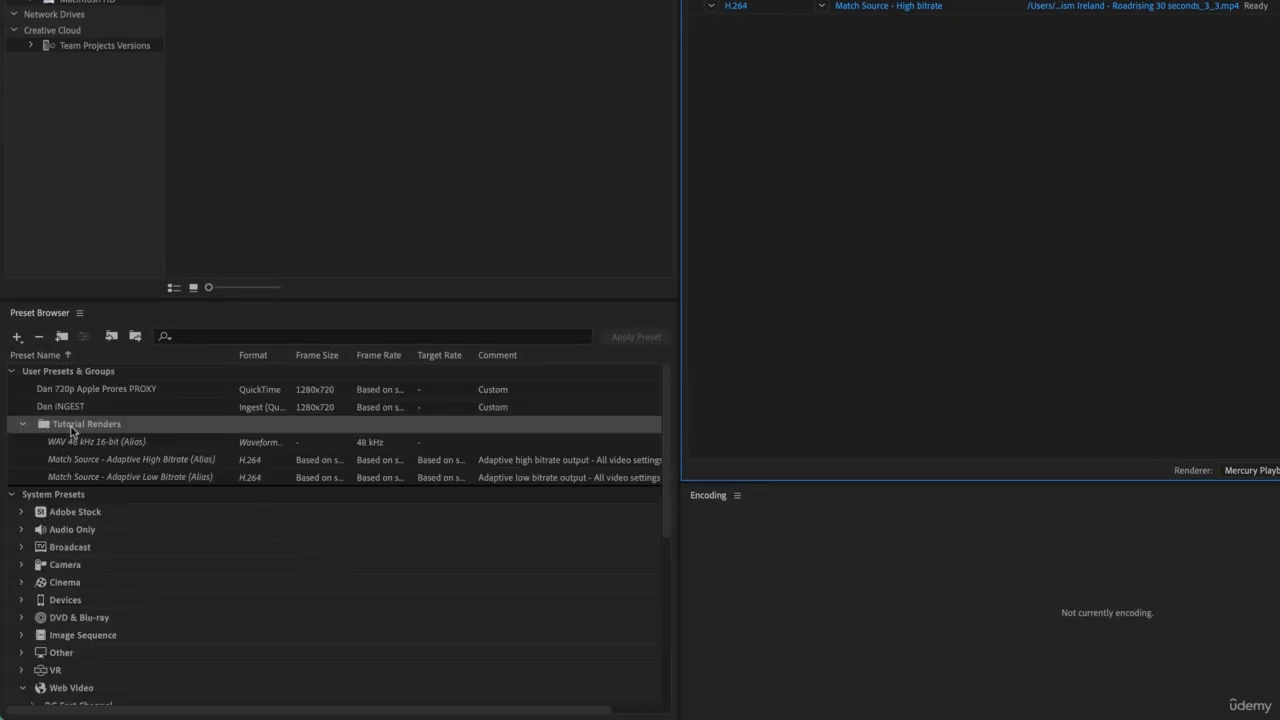
{"action": "left_click", "coordinate": [106, 446]}
{"action": "left_click", "coordinate": [115, 478], "text": "shift"}
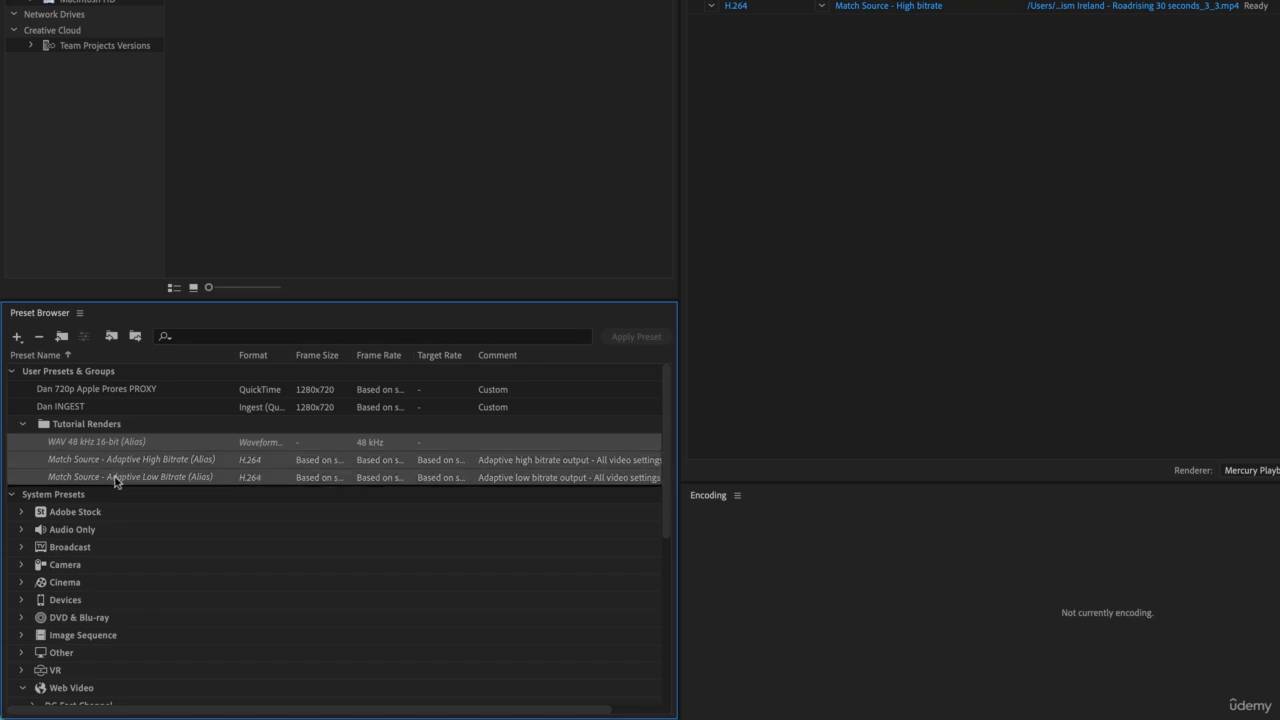
{"action": "left_click", "coordinate": [68, 426]}
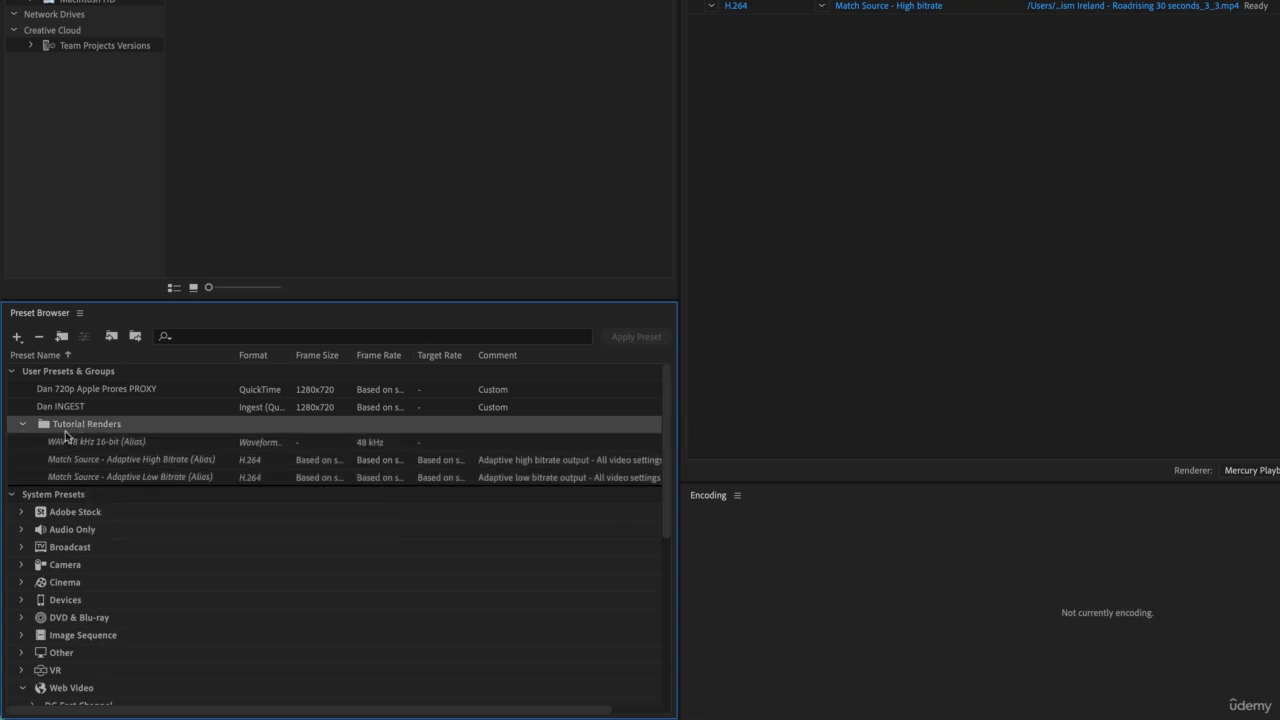
{"action": "left_click_drag", "start_coordinate": [80, 433], "coordinate": [514, 162]}
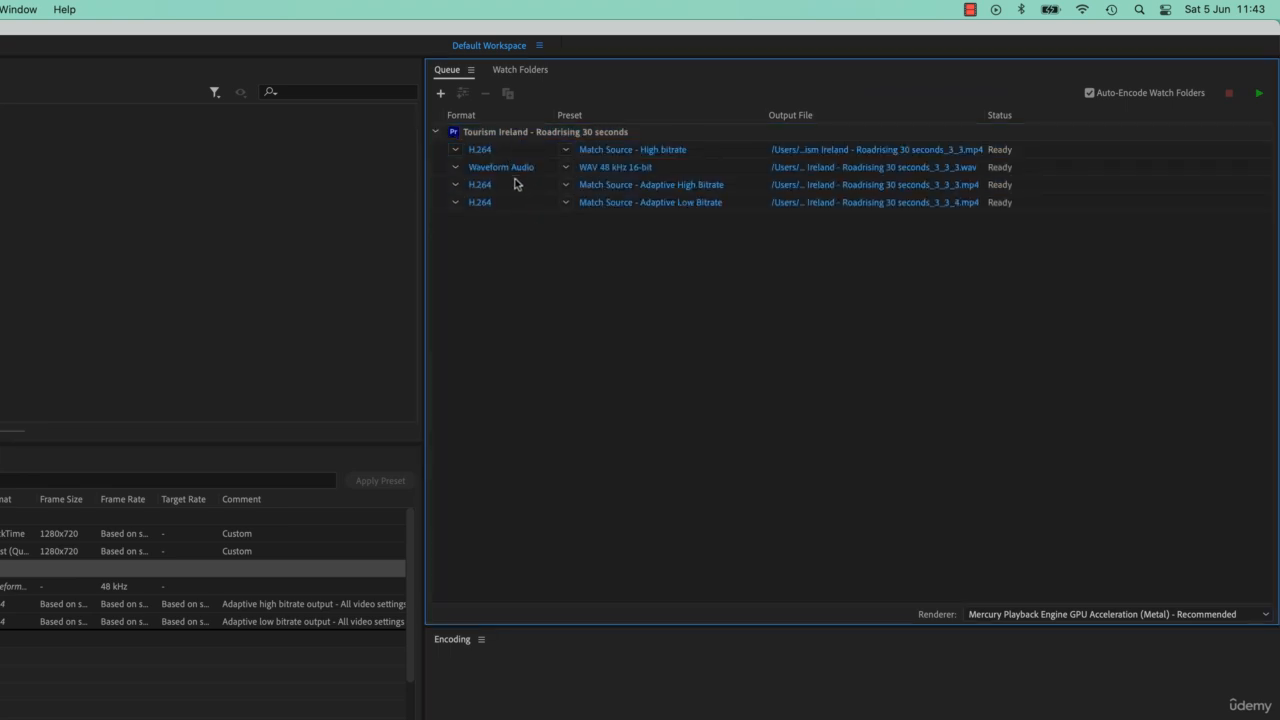
Delete the Match Source - High bitrate output, turning off future removal confirmations.
{"action": "left_click", "coordinate": [526, 152]}
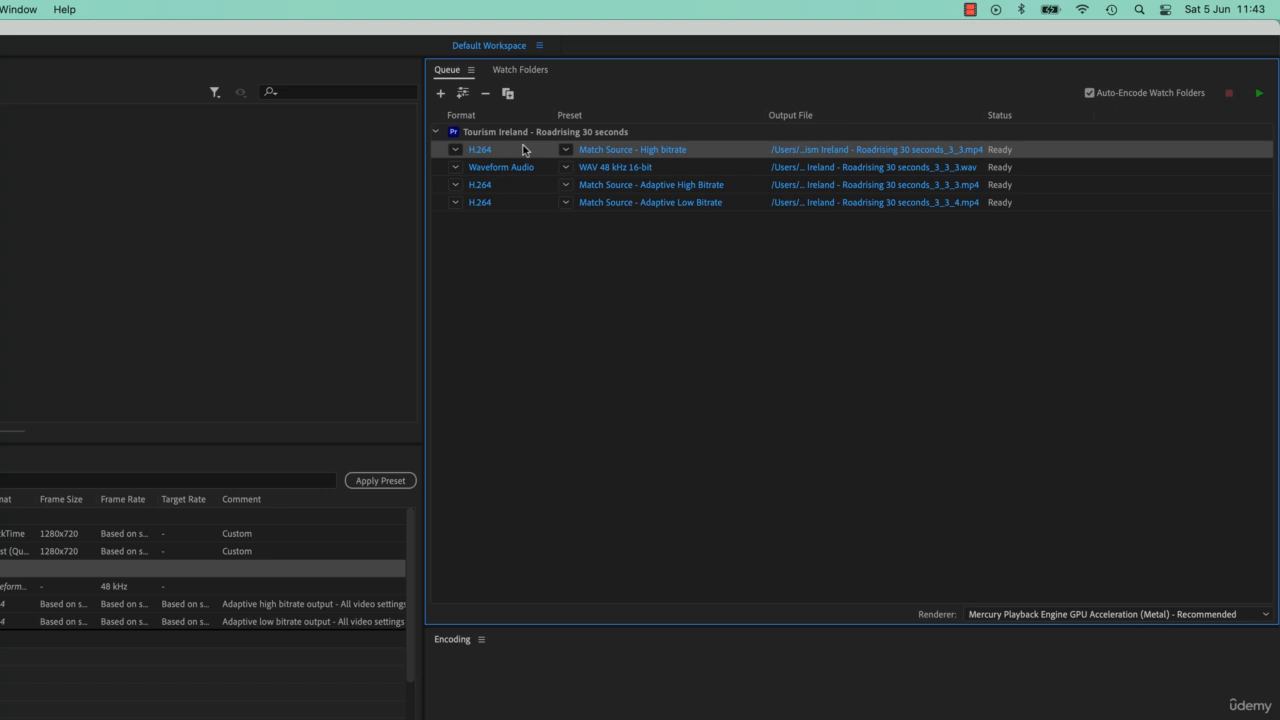
{"action": "left_click", "coordinate": [485, 92]}
{"action": "left_click", "coordinate": [423, 471]}
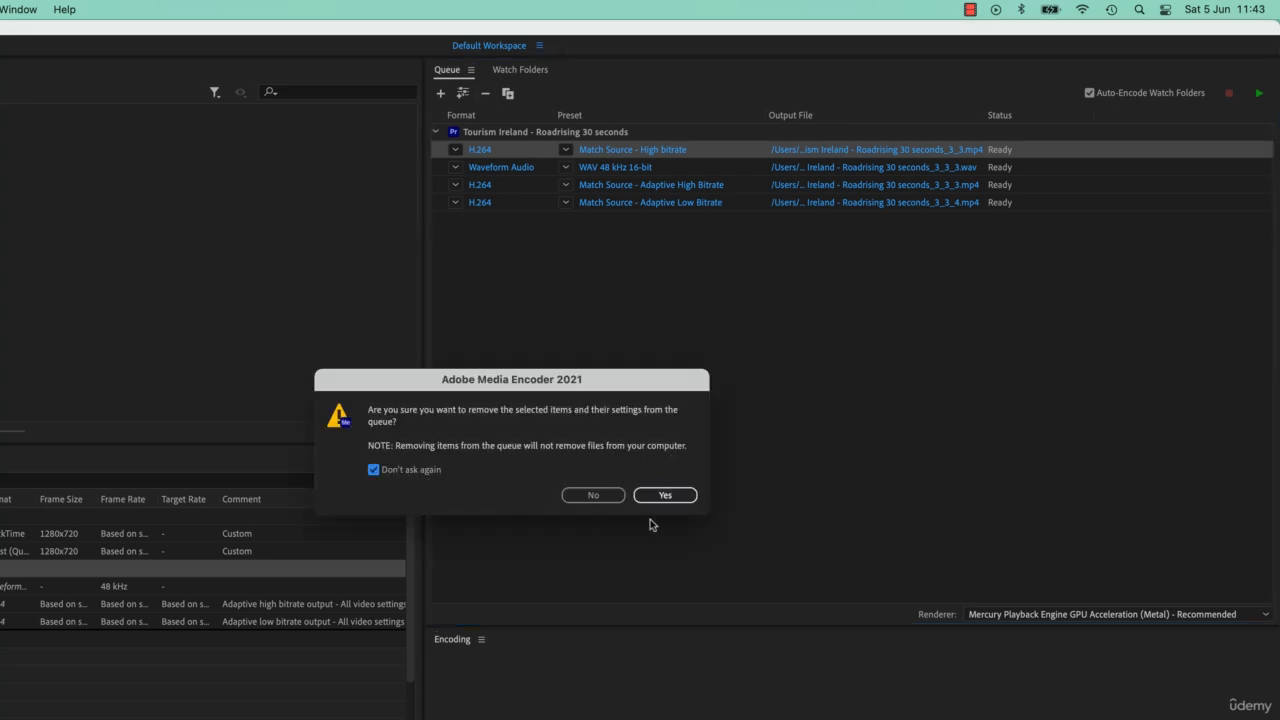
{"action": "left_click", "coordinate": [685, 500]}
{"action": "left_click", "coordinate": [640, 354]}
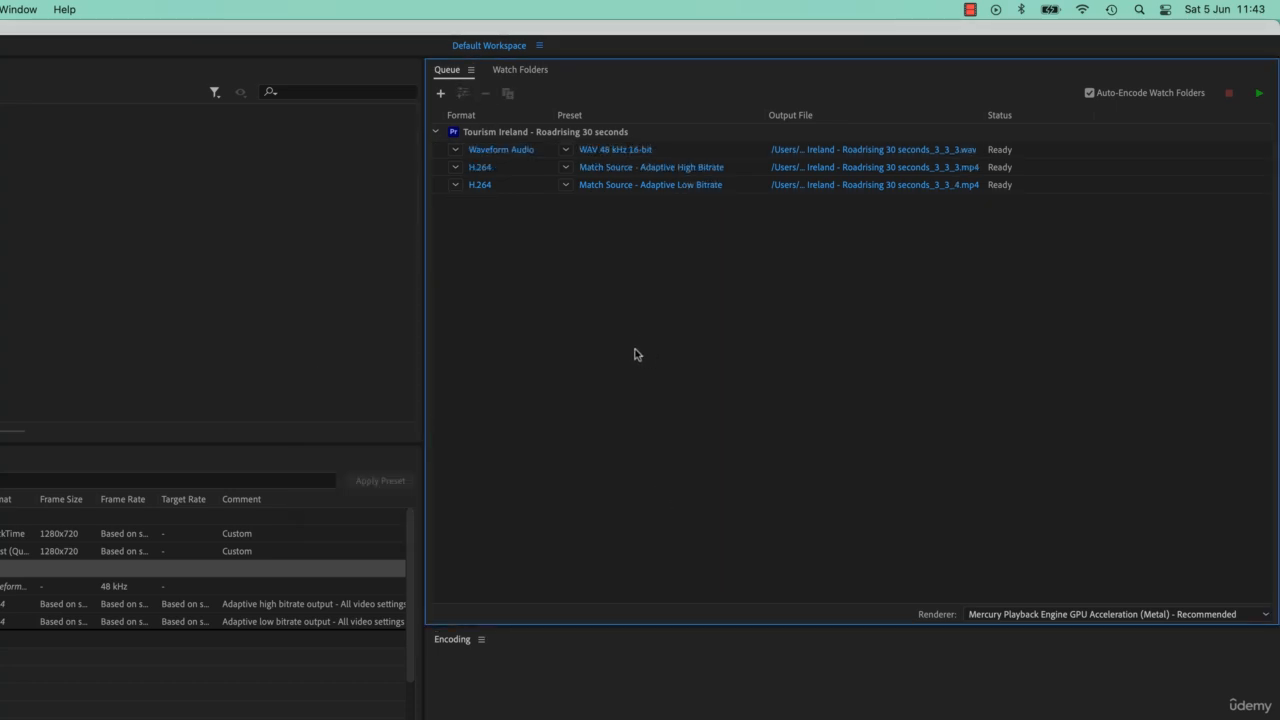